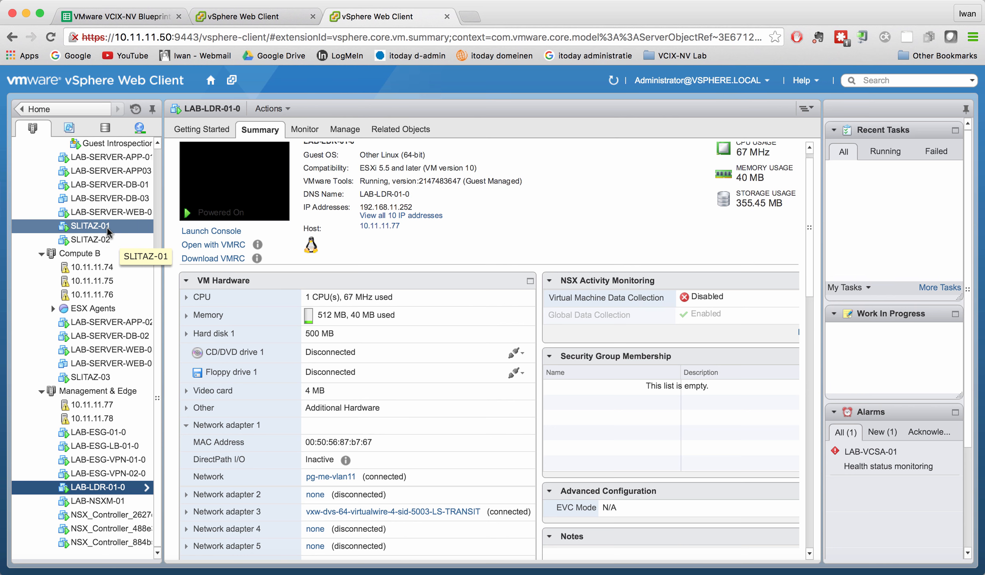
Step: View the summaries of the SLITAZ-01 and SLITAZ-02 virtual machines
click(107, 231)
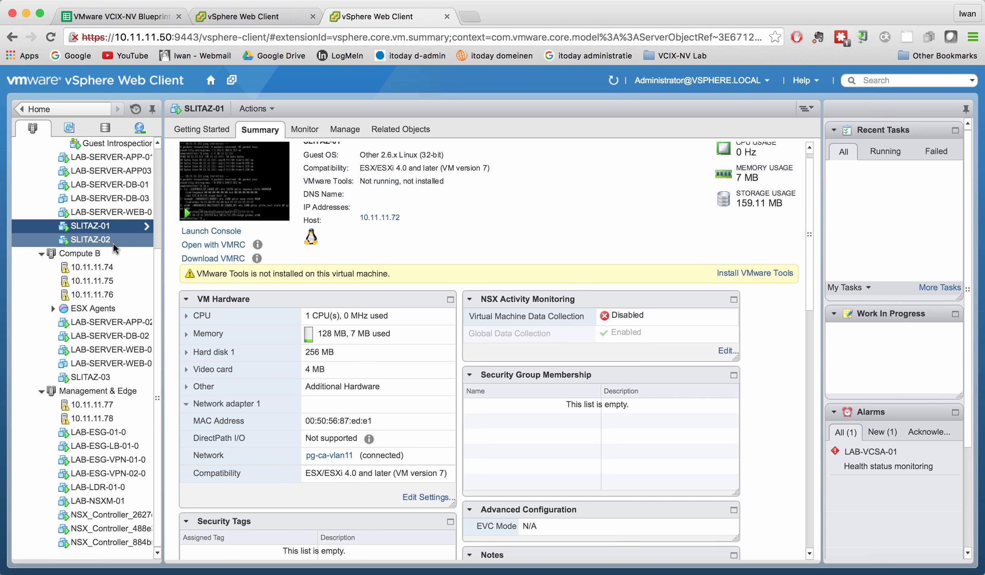
click(111, 242)
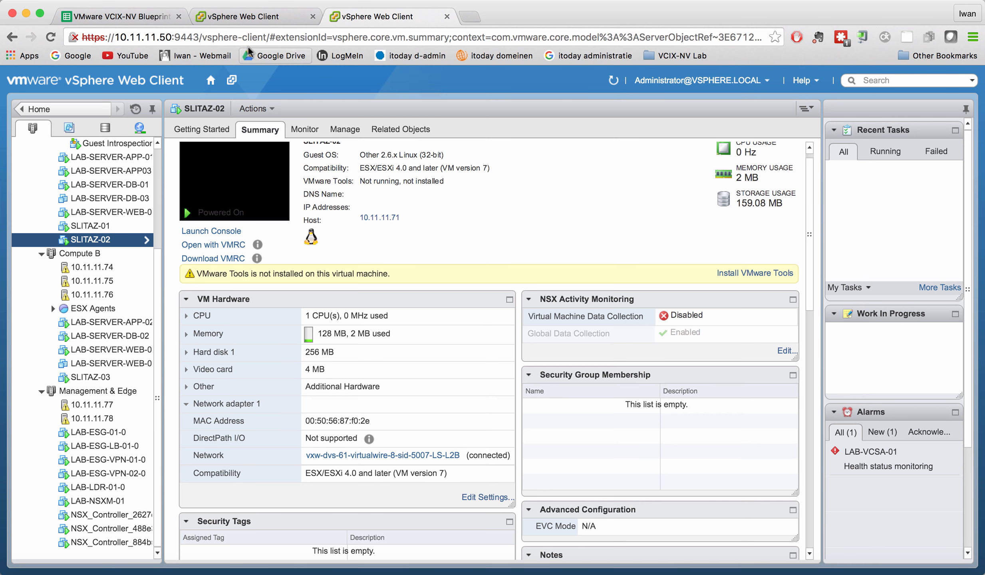
Step: In the other web client tab, open the Logical Switches list under Networking & Security and select LS-L2B
click(249, 16)
click(136, 107)
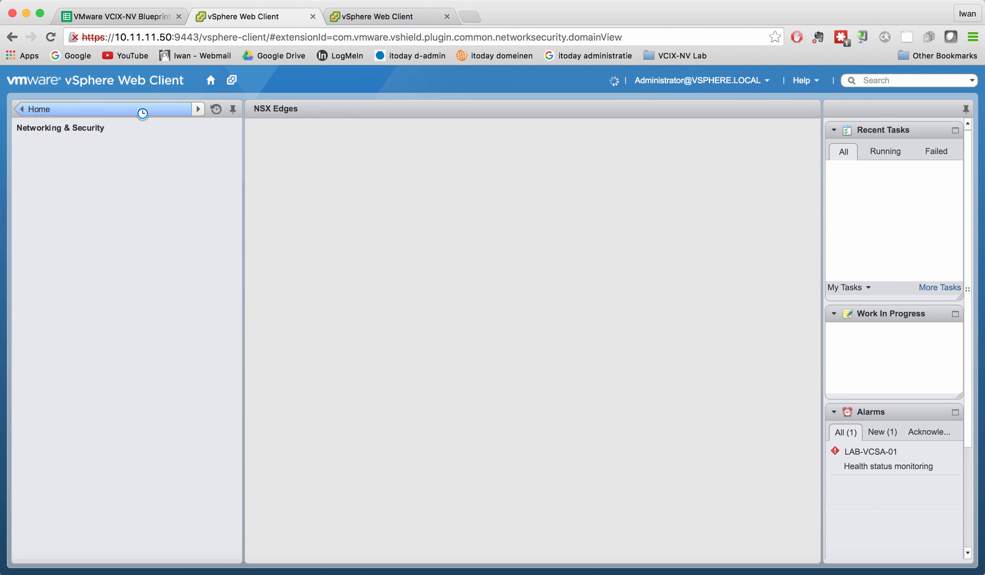
click(74, 178)
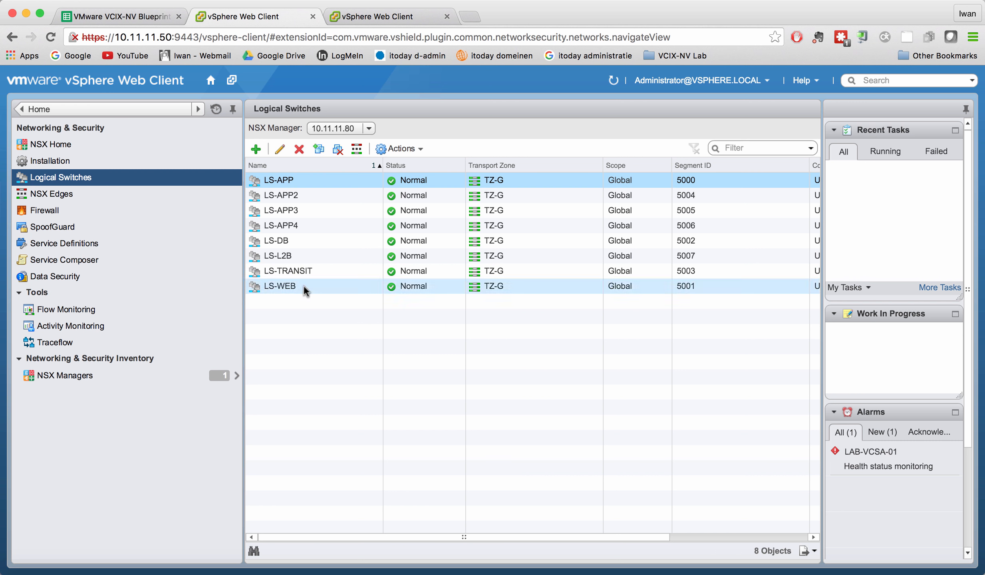
click(291, 257)
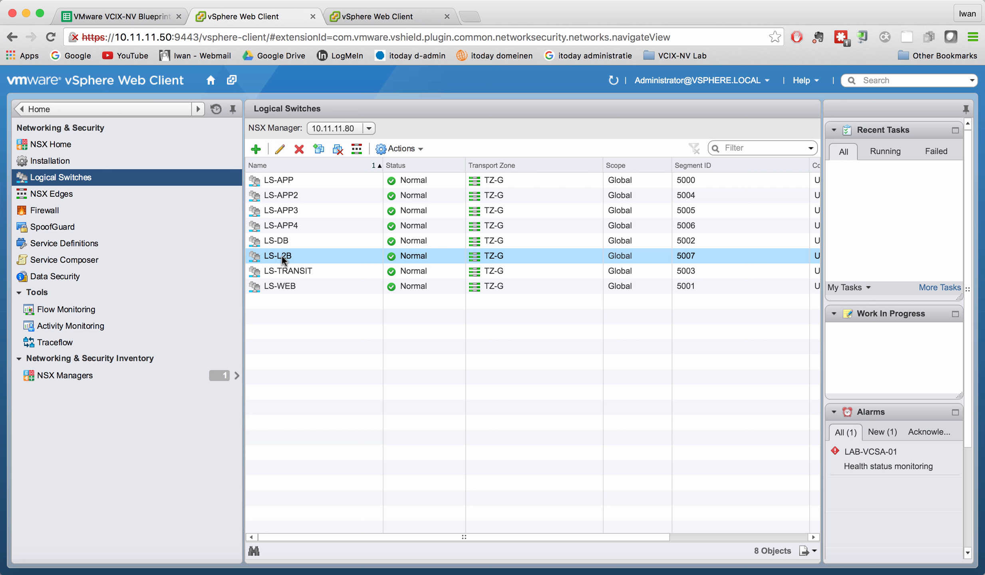
Step: Open the LAB-LDR-01 logical router from NSX Edges and view its VLAN2VXLAN bridging configuration
click(72, 194)
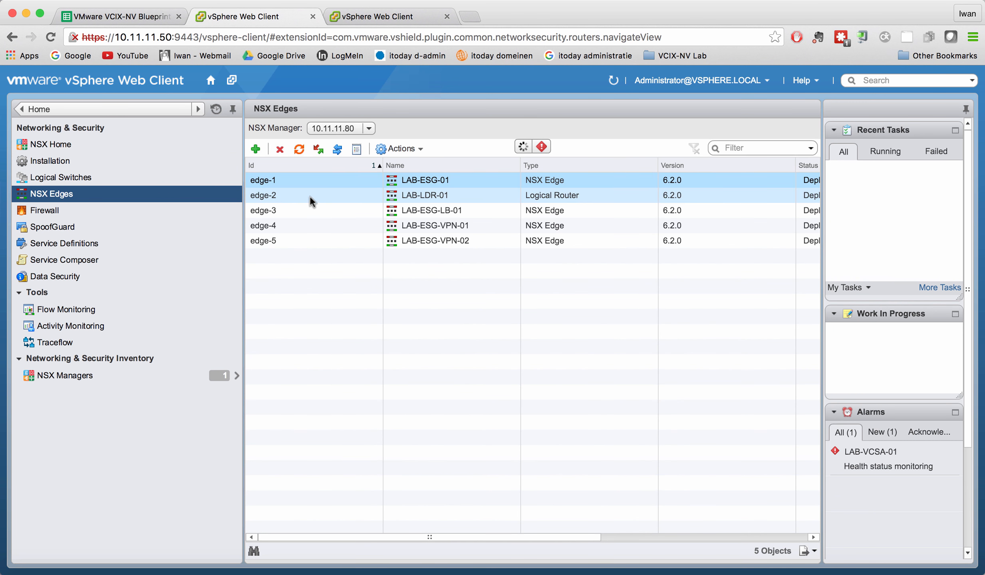
double_click(290, 194)
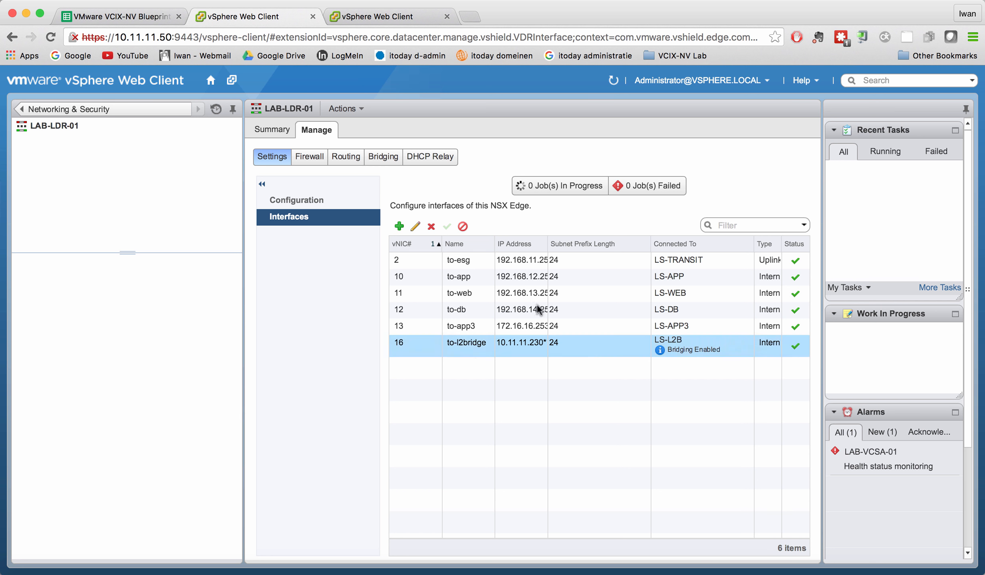
click(385, 159)
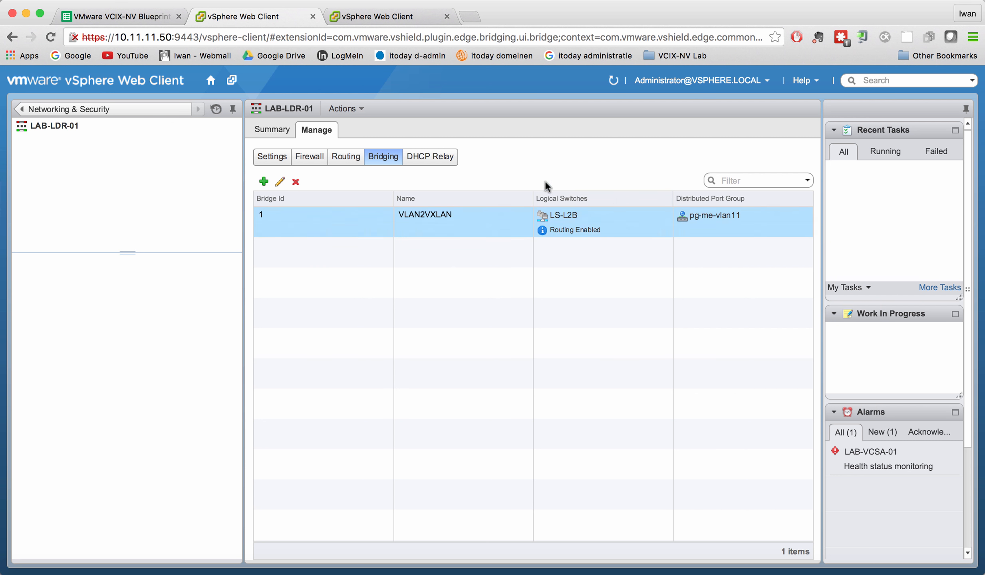
click(595, 233)
Step: Back in the VM inventory tab, launch the console of SLITAZ-02 and wake its terminal
click(343, 19)
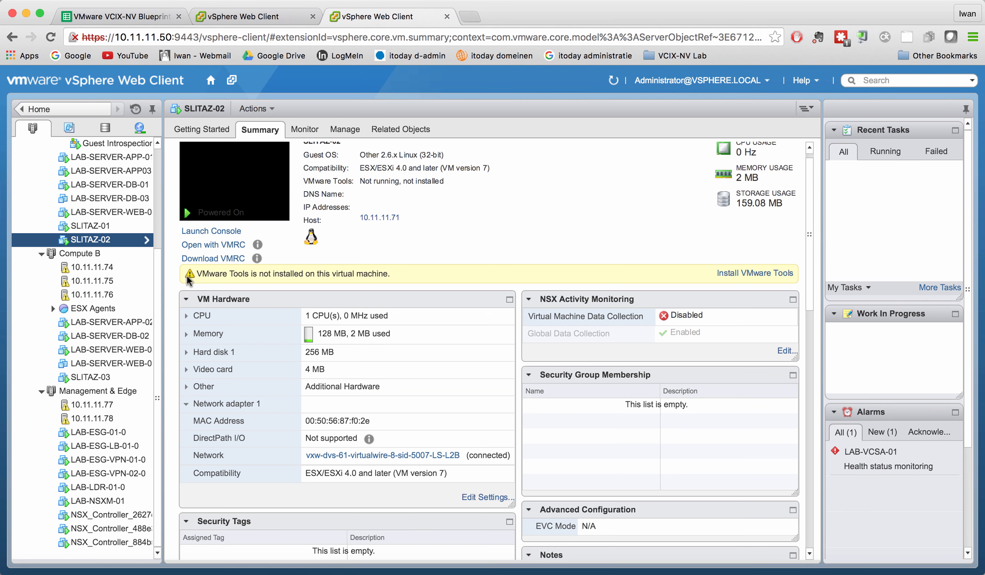
click(102, 228)
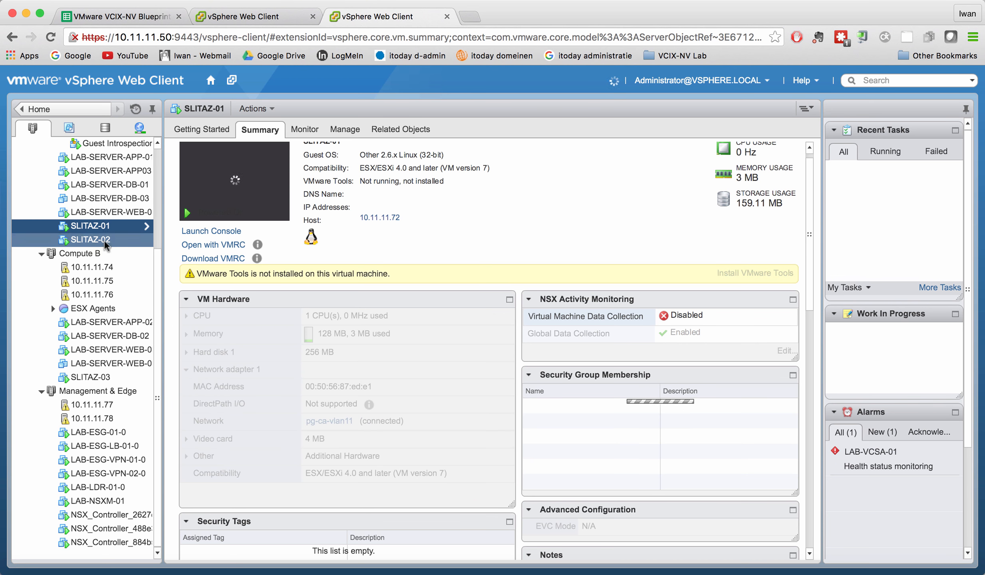
click(106, 240)
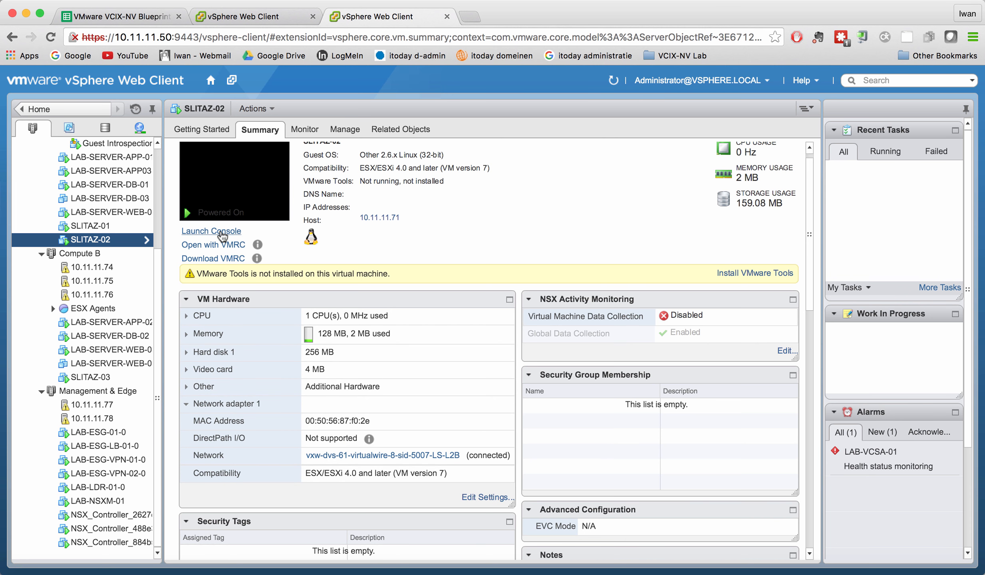
click(221, 231)
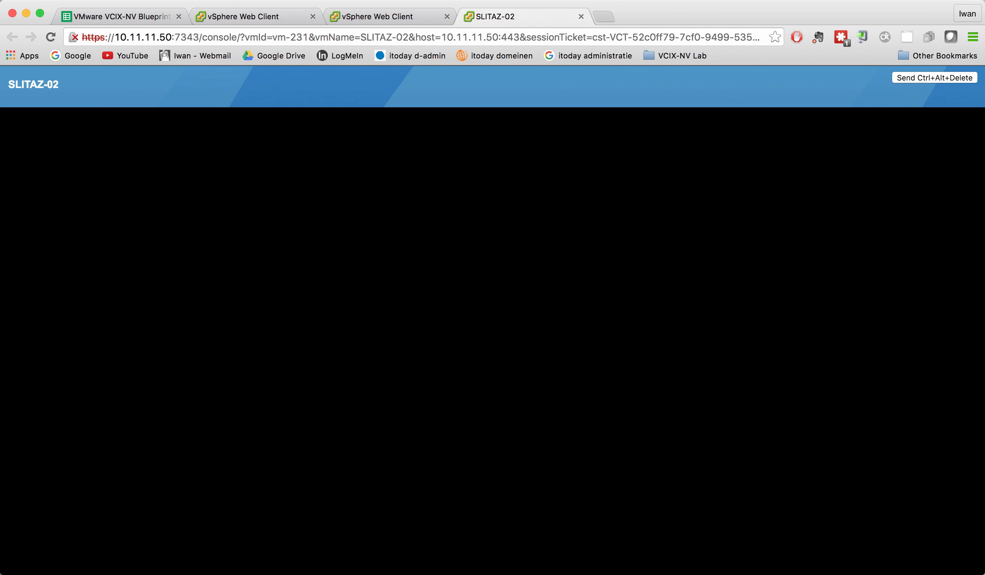
key(Return)
key(Return)
key(Return)
key(Return)
key(Return)
key(Return)
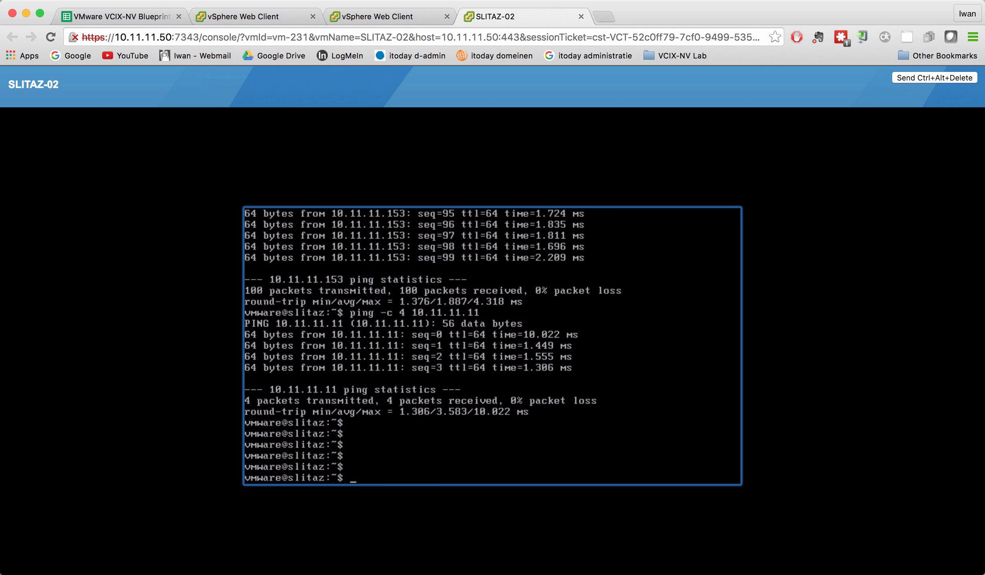
Step: Run ip a on SLITAZ-02 to show its interface addresses
key(Up)
key(Down)
text(ip a)
key(Return)
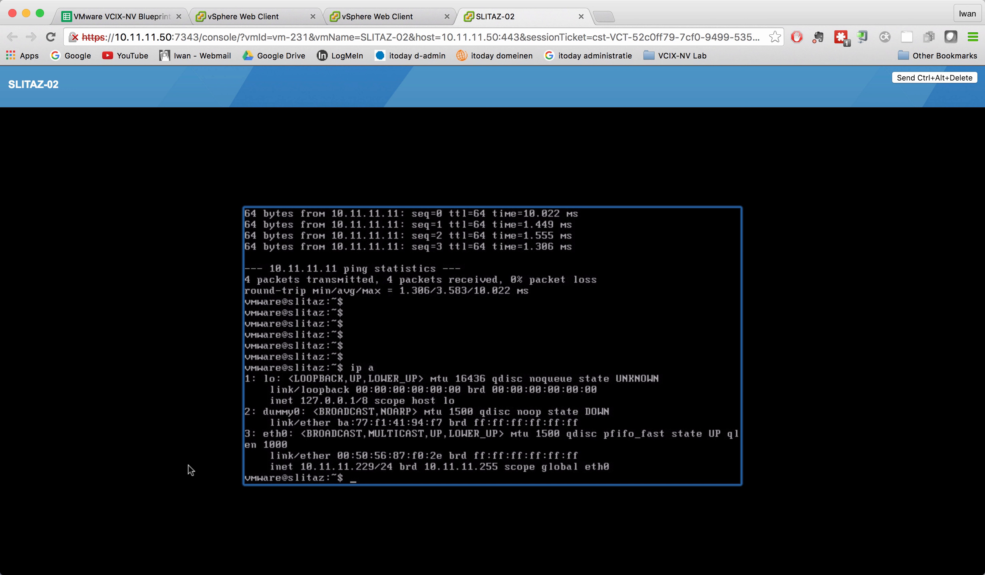
Step: Display /etc/network.conf on SLITAZ-02 with the more command and page through it
key(Up)
key(Up)
key(Up)
key(Up)
key(Return)
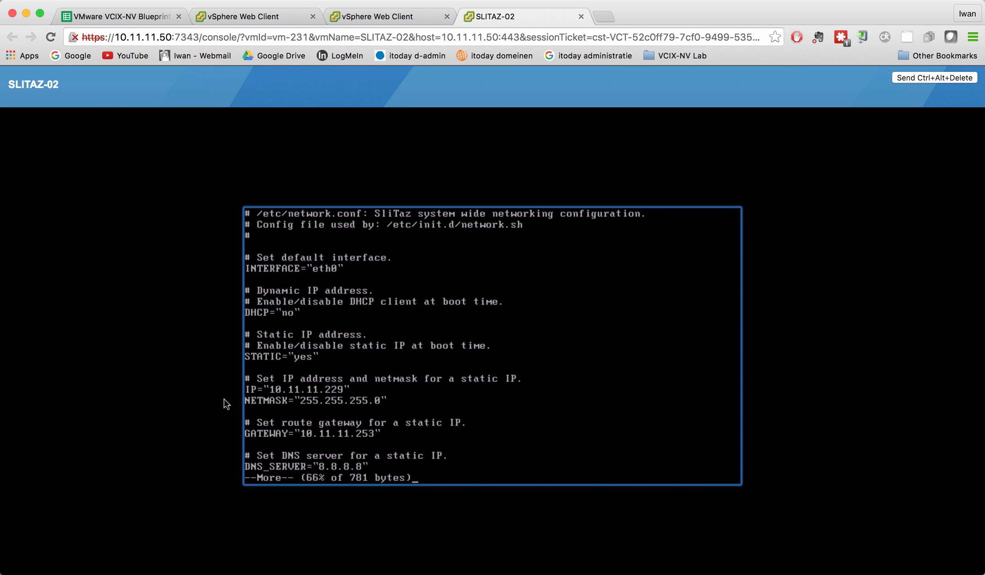
key(space)
Step: Rerun ip a on SLITAZ-02 to show its interface addresses again
key(Up)
key(Up)
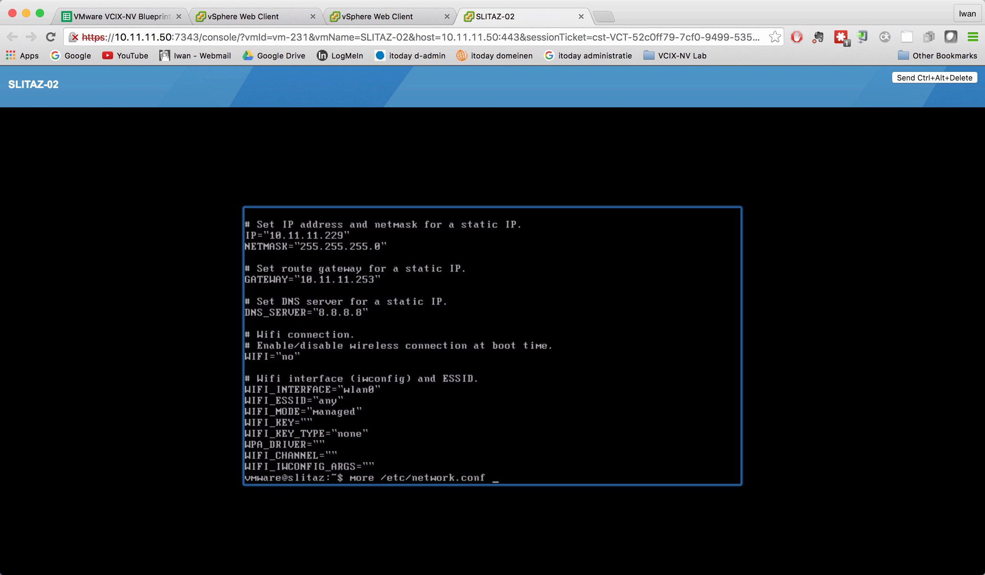
key(Up)
key(Down)
key(Return)
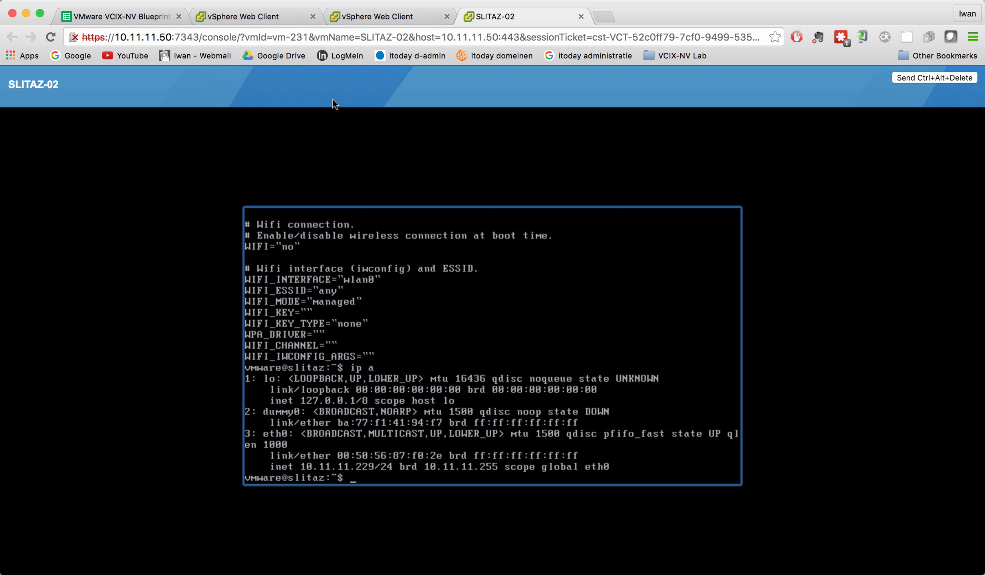
Step: Open a console for the SLITAZ-01 virtual machine from its actions
click(401, 16)
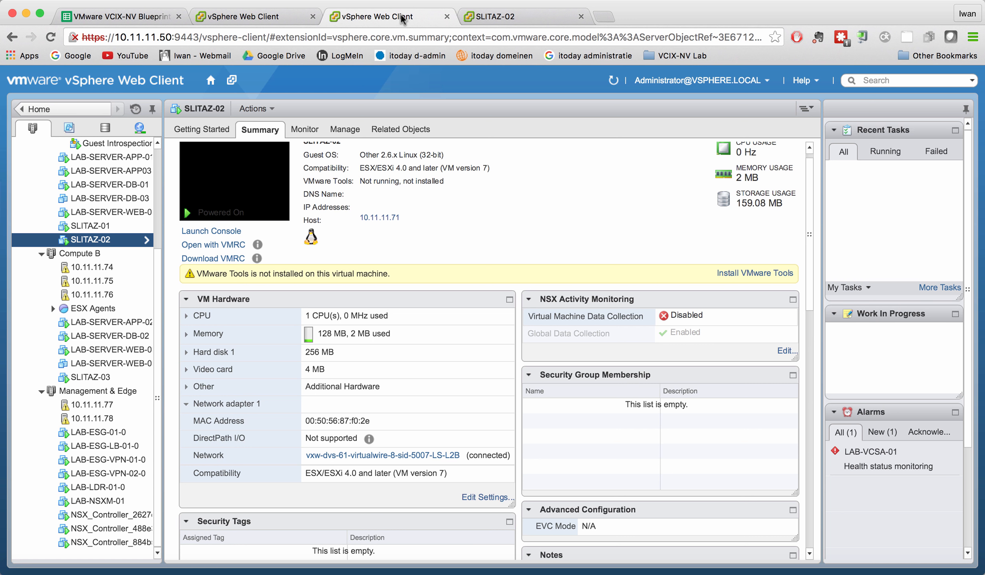
click(109, 228)
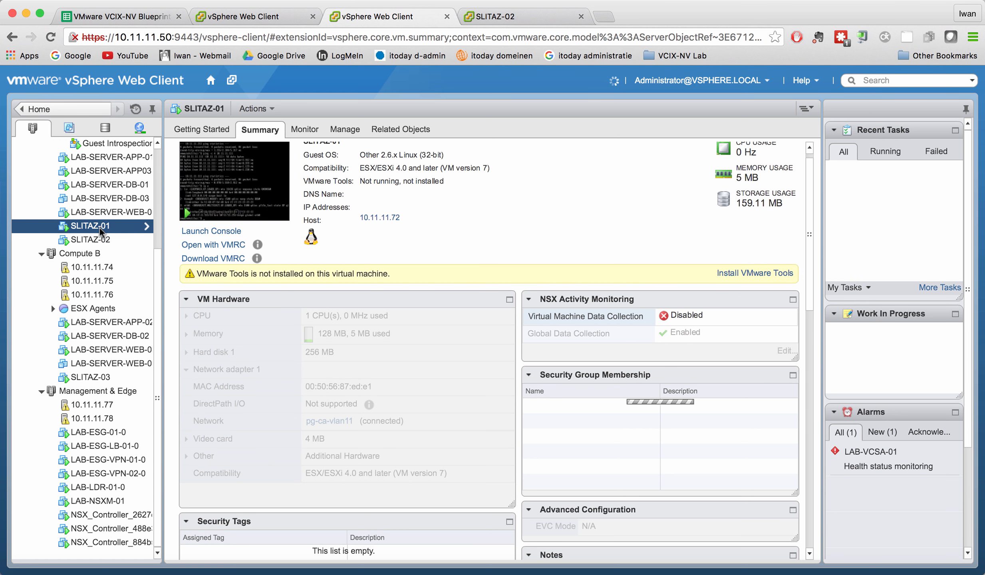
right_click(100, 228)
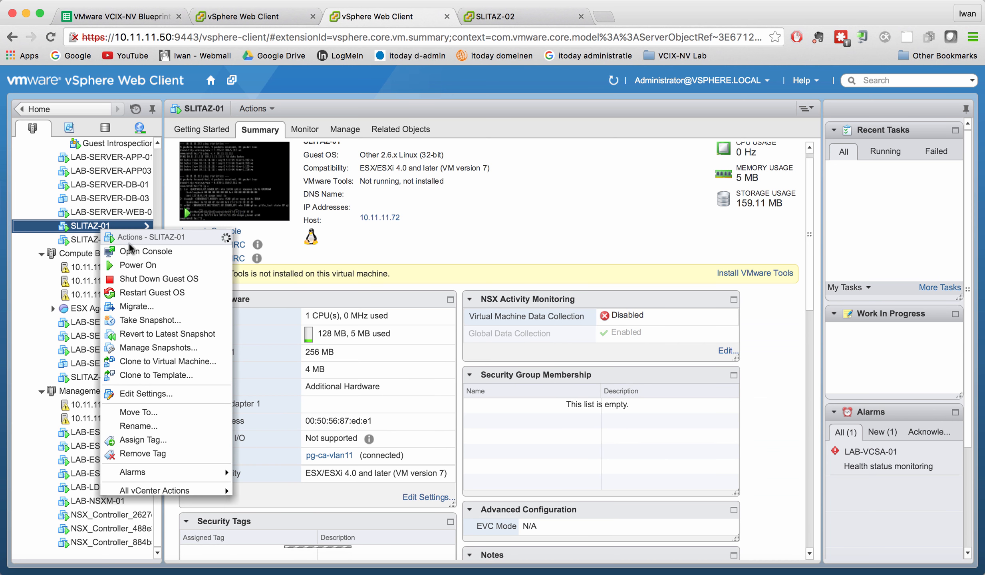
click(139, 255)
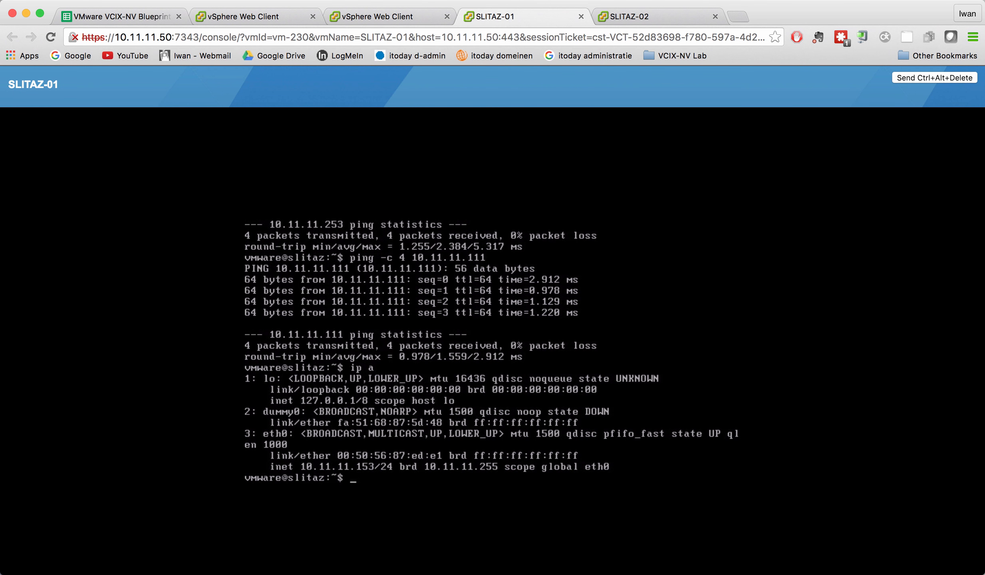
Step: Display /etc/network.conf on SLITAZ-01 and page through it
text(ping -c 100 10.11.11.229)
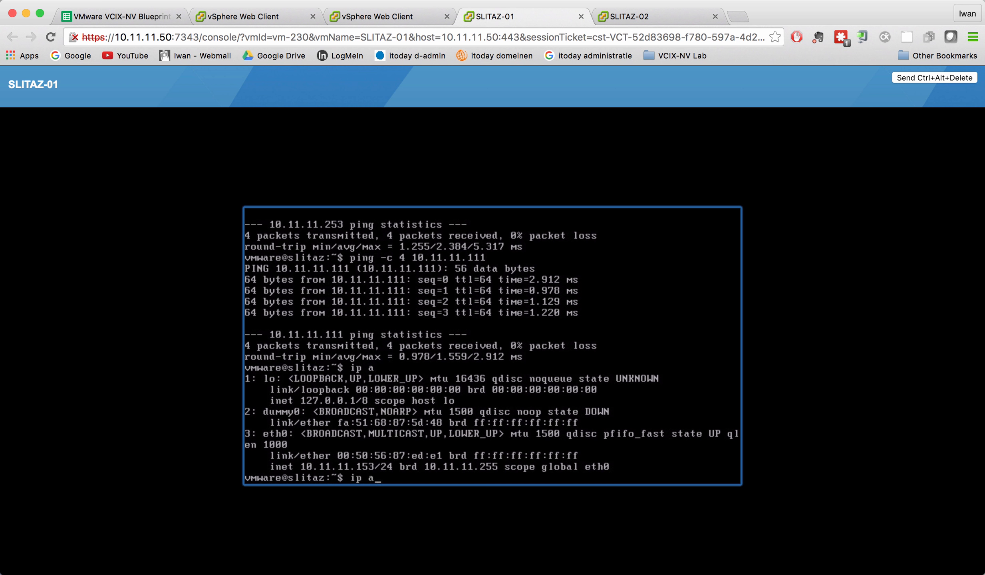
key(Up)
key(Up)
key(Up)
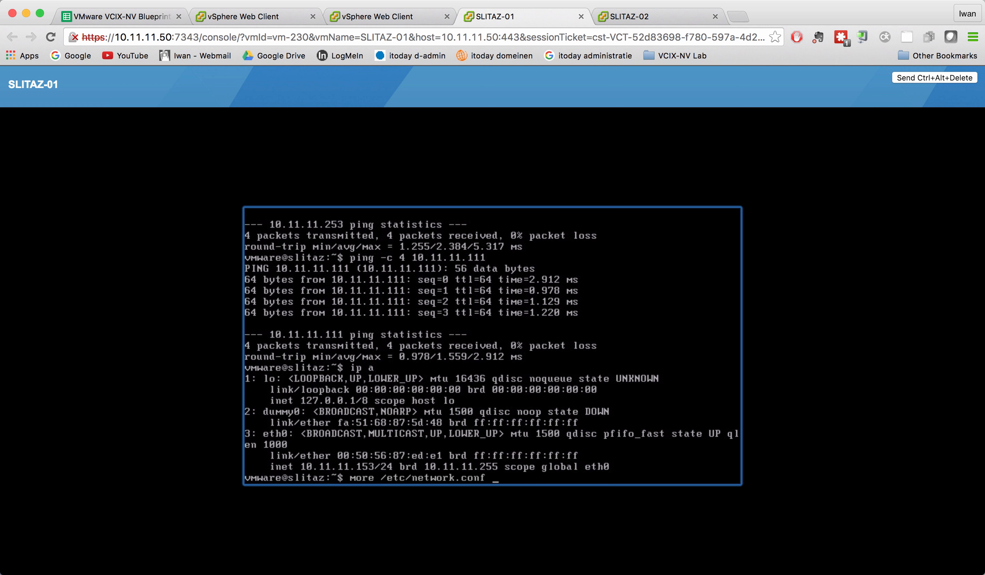
key(Return)
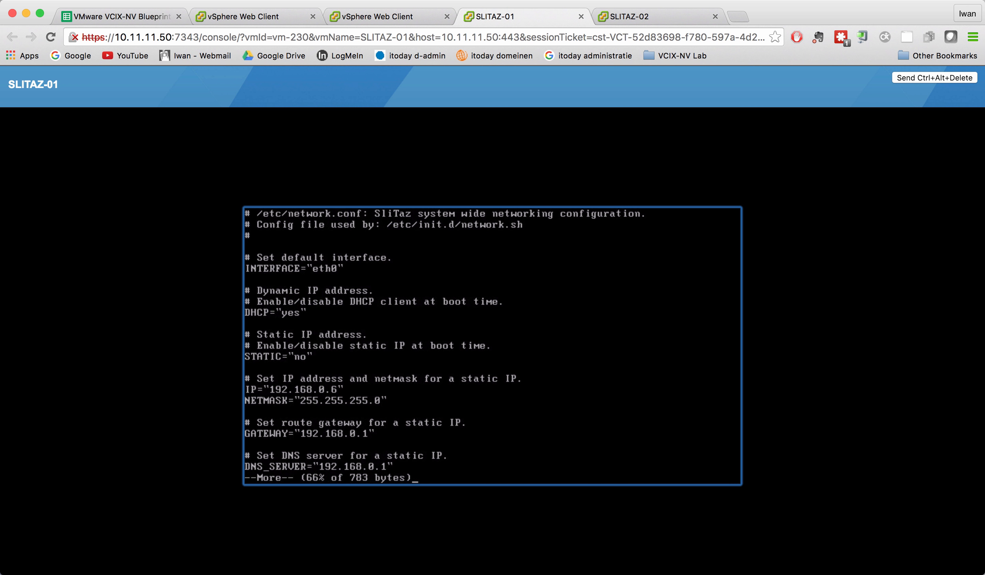
key(space)
Step: From SLITAZ-01, ping 10.11.11.229 four times with ping -c 4
key(Up)
key(Up)
key(Up)
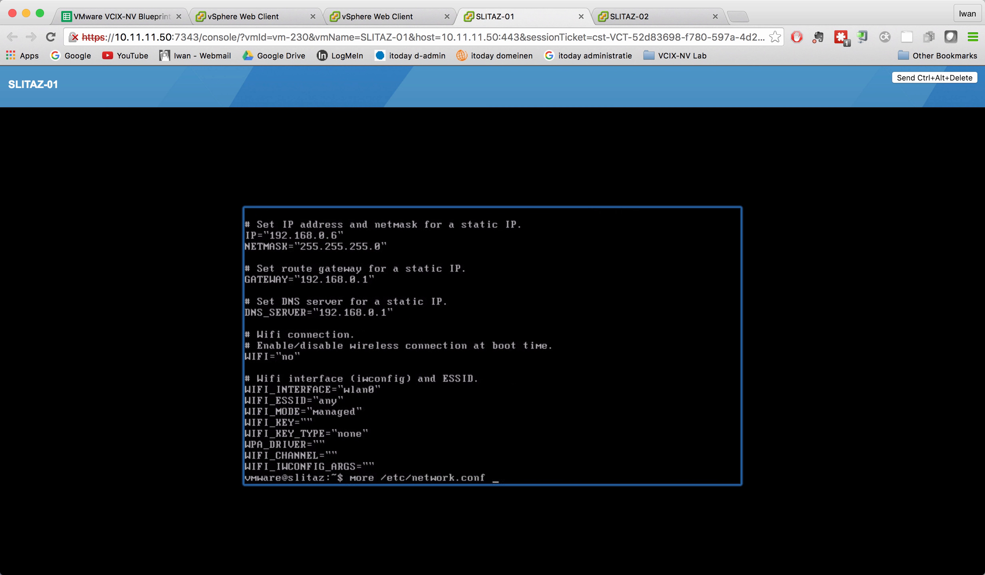
key(Up)
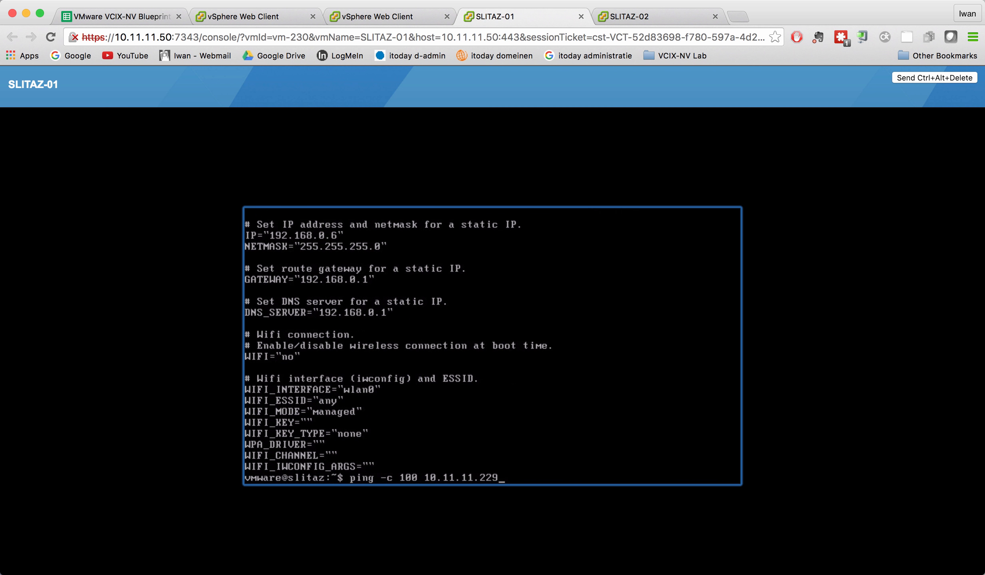
key(Up)
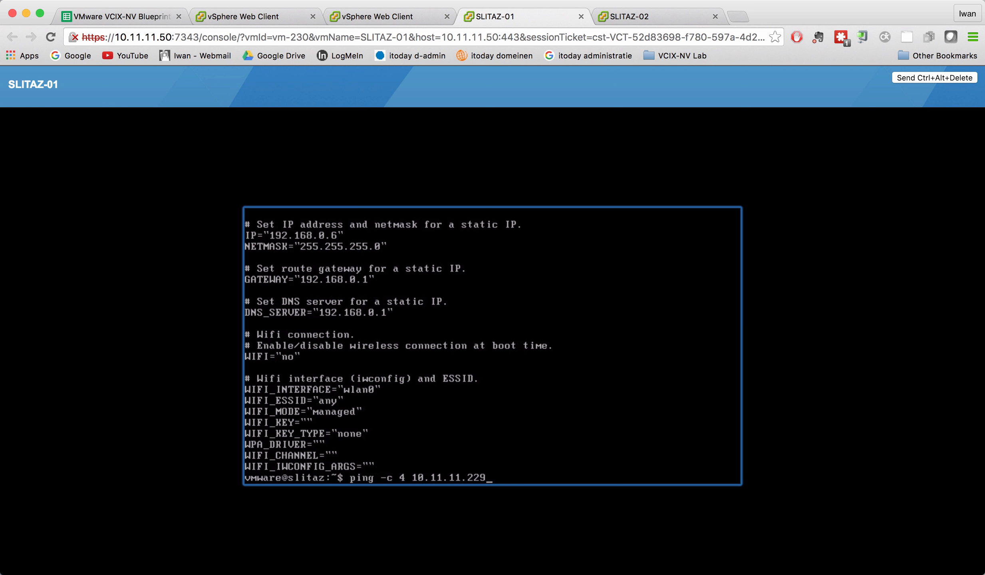
key(Return)
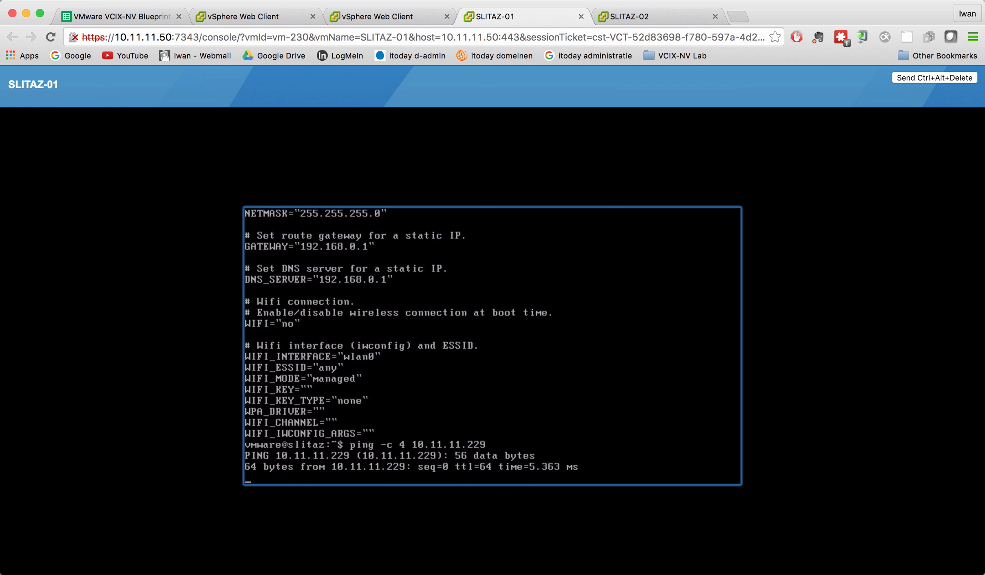
Step: Switch to the SLITAZ-02 console and ping 10.11.11.153 four times
click(639, 20)
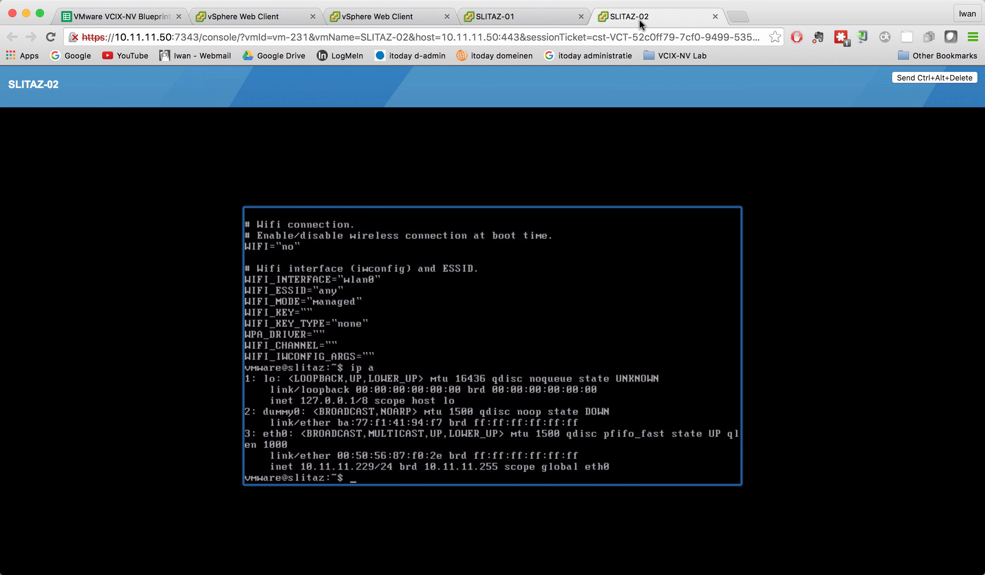
key(Up)
key(Up)
key(Up)
key(Up)
key(Up)
key(Down)
key(Return)
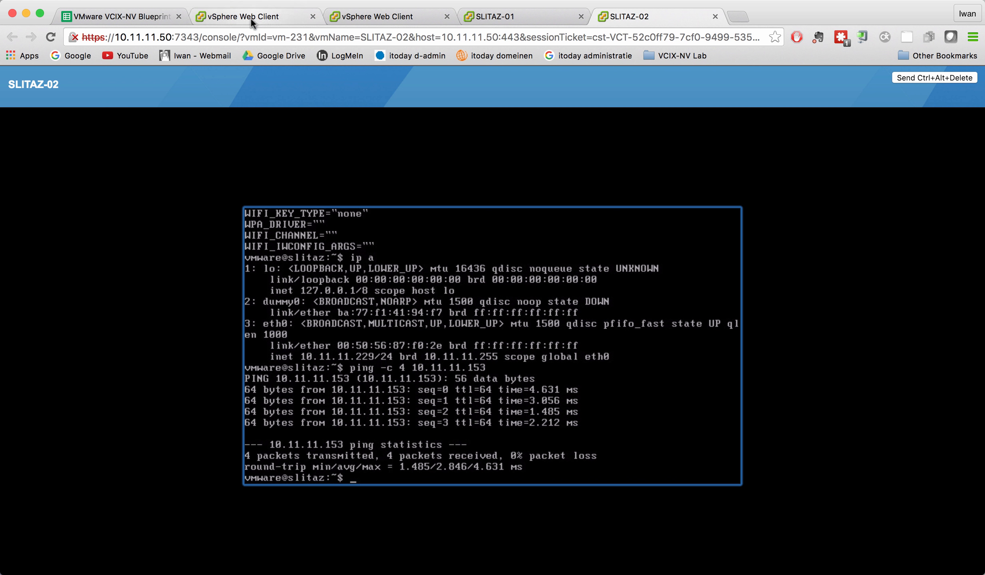
Step: Return to the web client and select the LAB-LDR-01-0 VM in the inventory
click(369, 18)
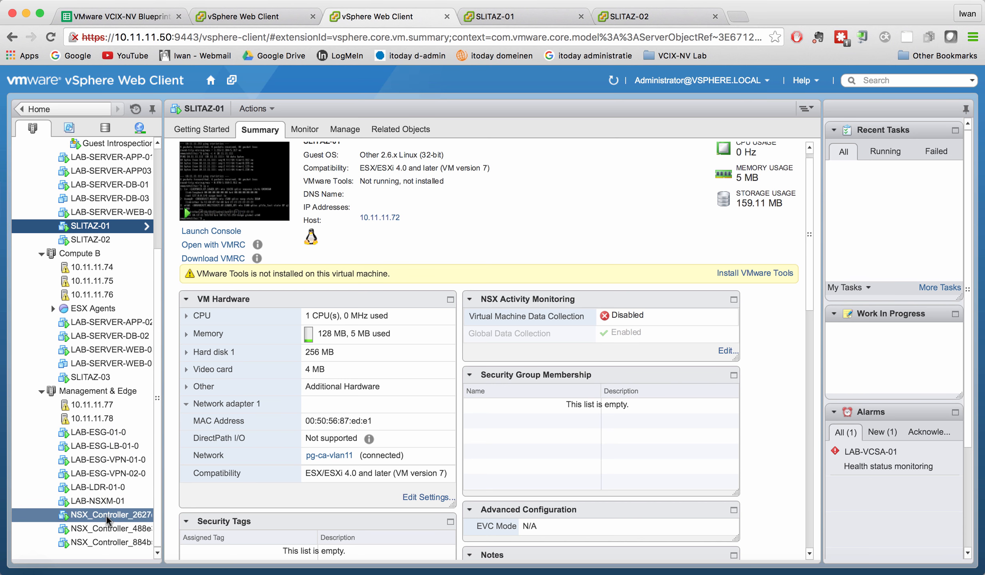
click(117, 490)
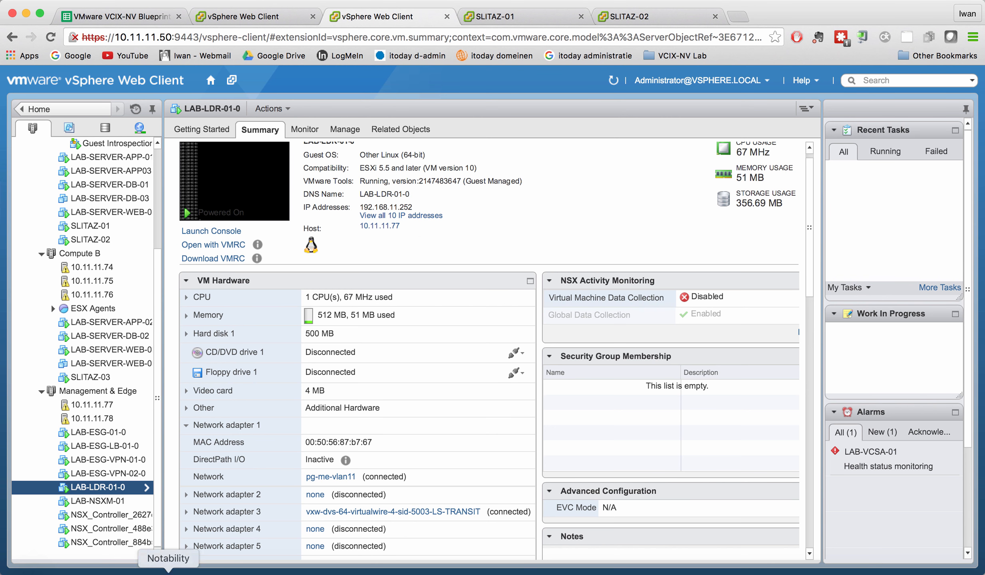
Step: Switch to SecureCRT, open an SSH session to LAB-ESX-17 and enlarge the window
click(203, 571)
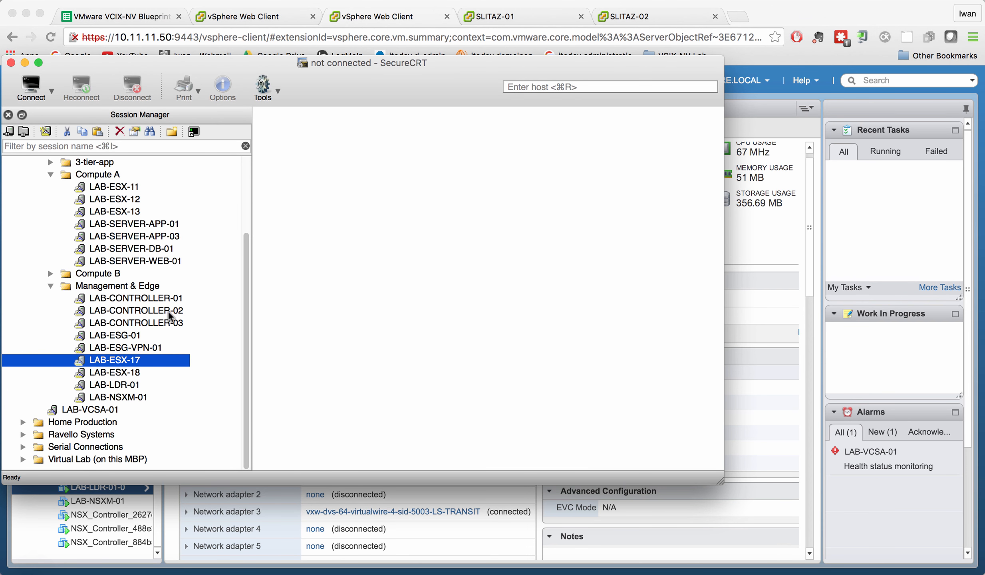
double_click(136, 361)
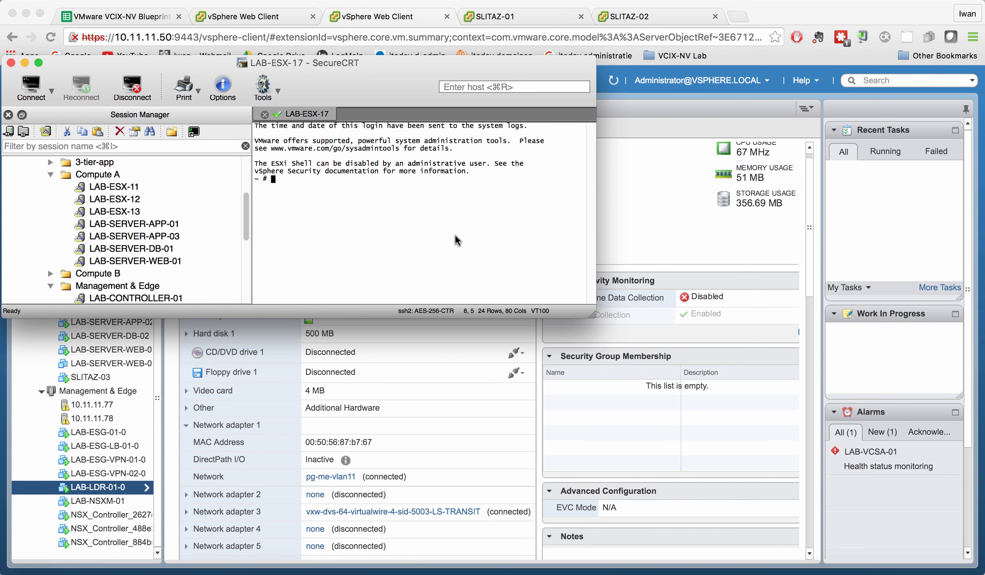
drag(595, 316, 797, 445)
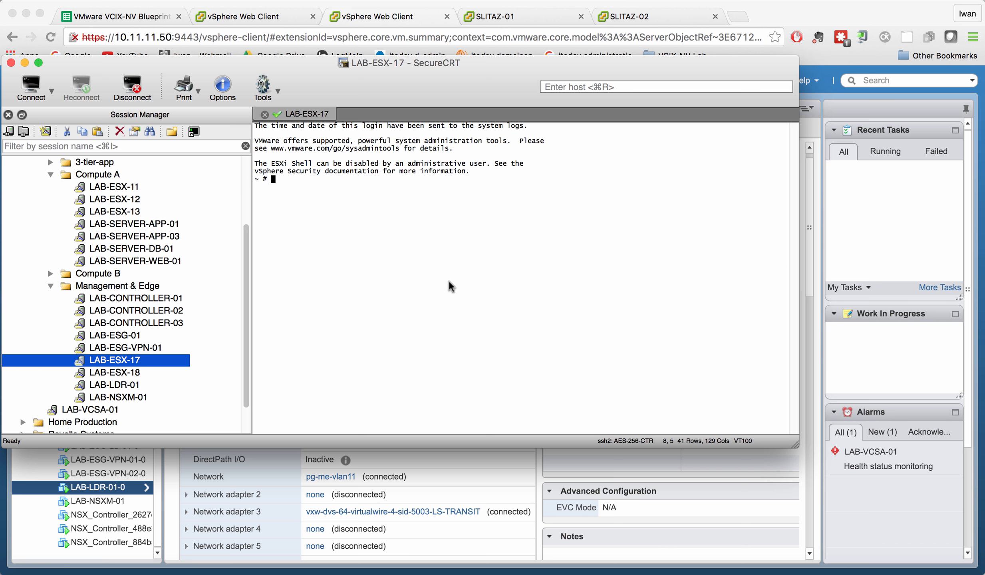
Step: On the ESXi shell, list the distributed router instances with net-vdr -l -I
text(net-vdr -l -I)
key(Return)
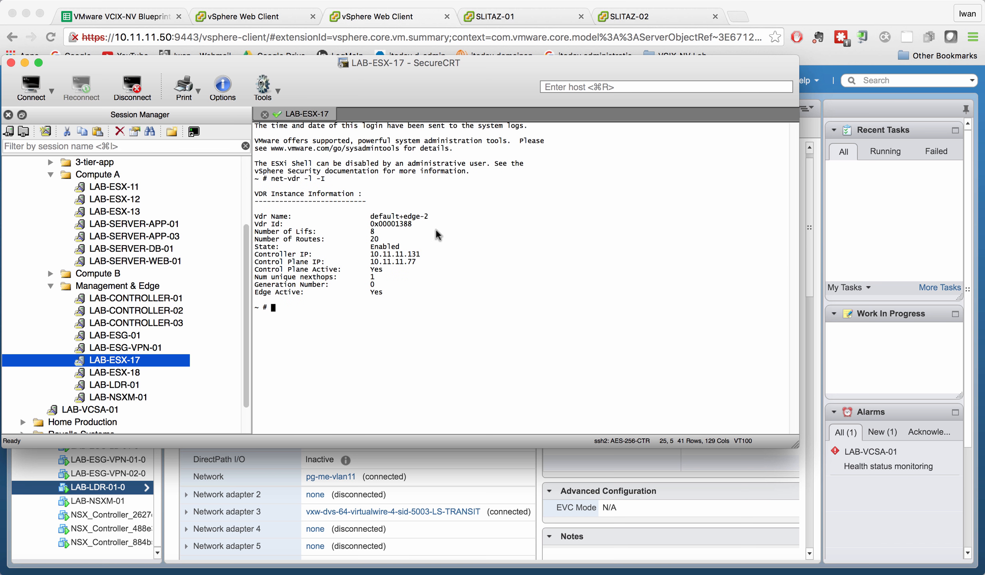
Step: Copy the router name and show its bridge configuration with net-vdr --bridge -l default+edge-2
drag(432, 215, 361, 217)
click(428, 303)
key(Up)
key(BackSpace)
key(BackSpace)
key(BackSpace)
key(BackSpace)
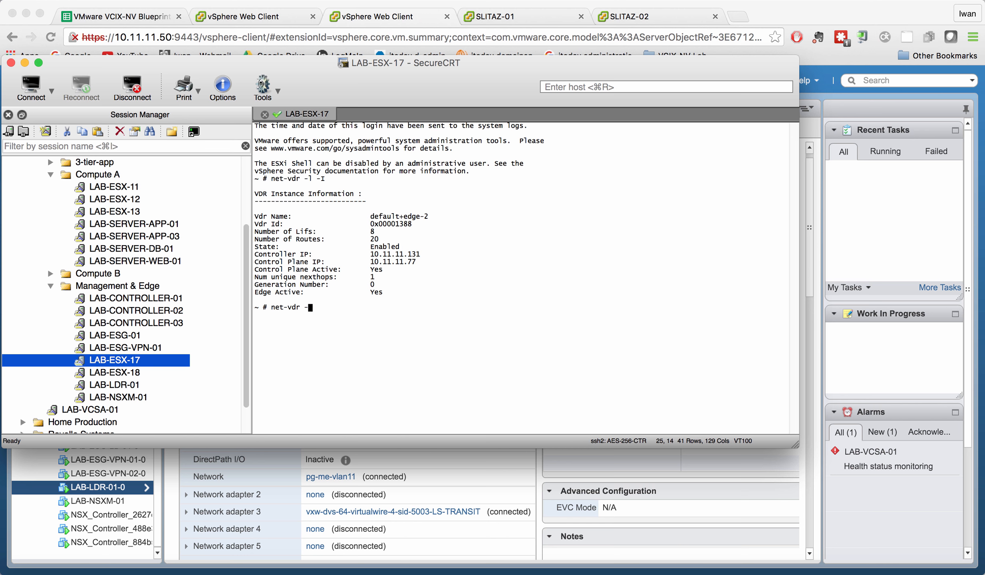
text(-bridg)
mouse_move(430, 216)
mouse_down()
mouse_move(370, 217)
mouse_move(443, 219)
mouse_up()
text(efault+edge-2)
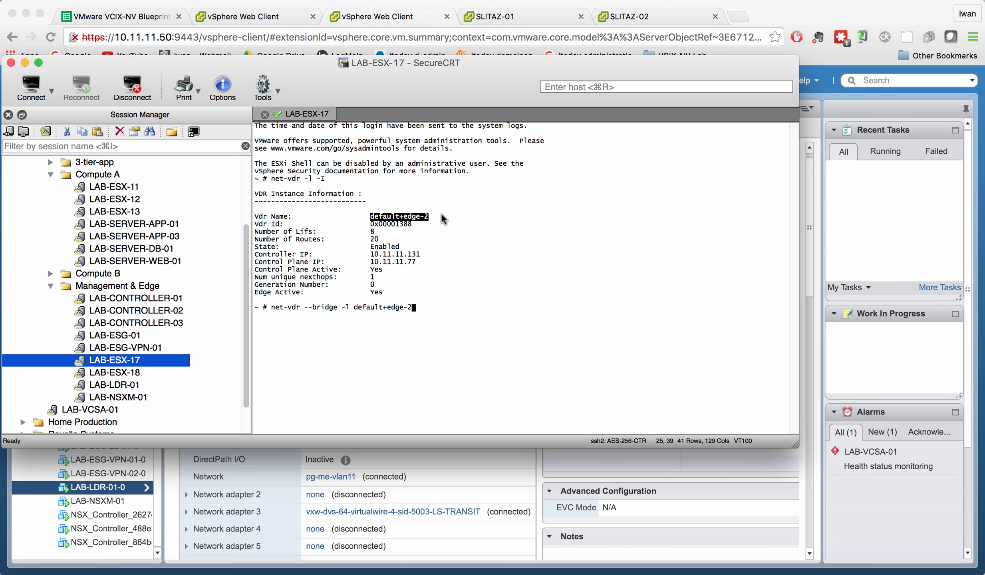
key(Return)
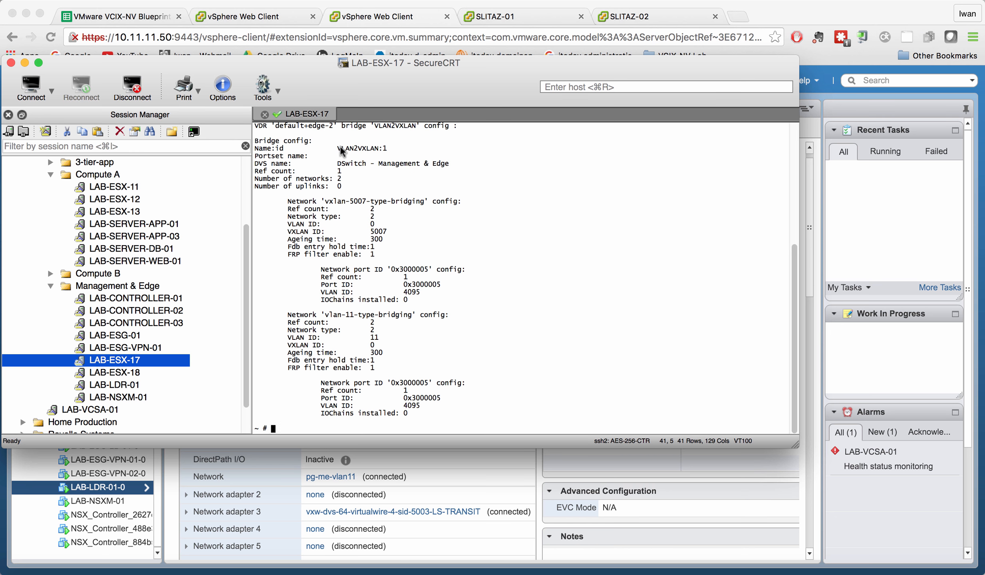
Step: Highlight the VXLAN 5007 and VLAN 11 network sections of the bridge configuration output
drag(341, 146, 420, 297)
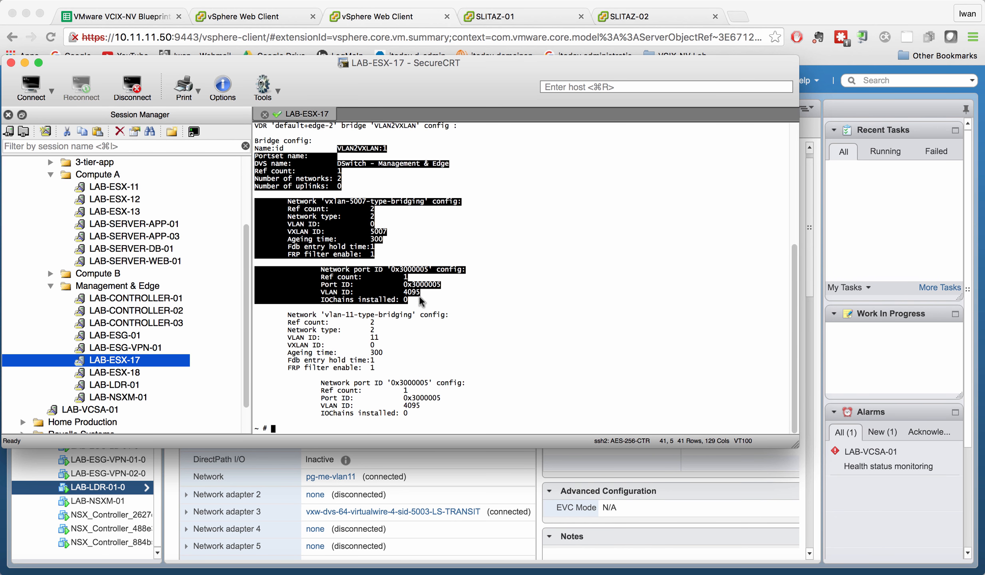
click(420, 297)
drag(288, 314, 421, 416)
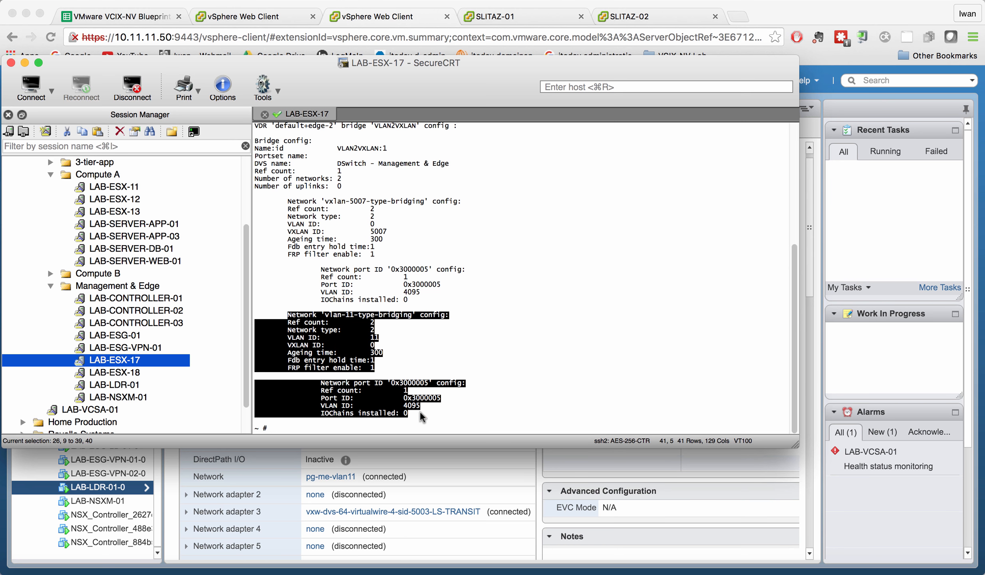
click(425, 418)
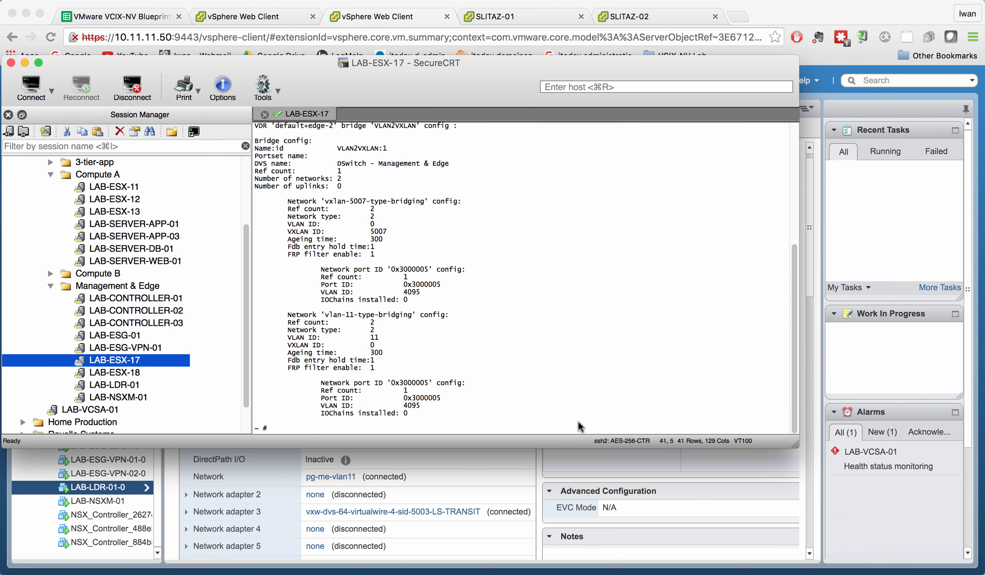
Step: Try to run net-vdr -b --mac followed by the pasted bridge name
key(Up)
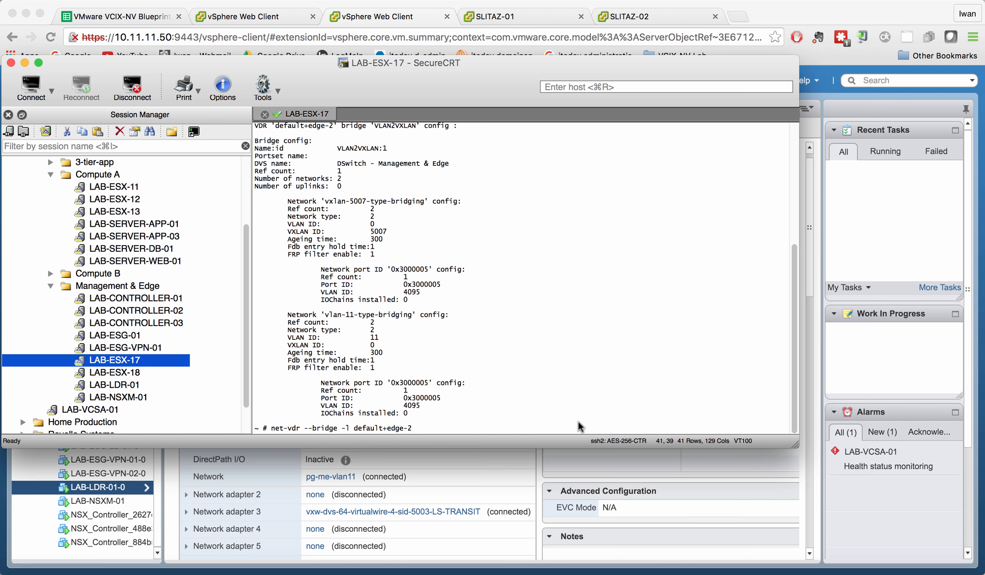
key(ctrl+u)
text(net)
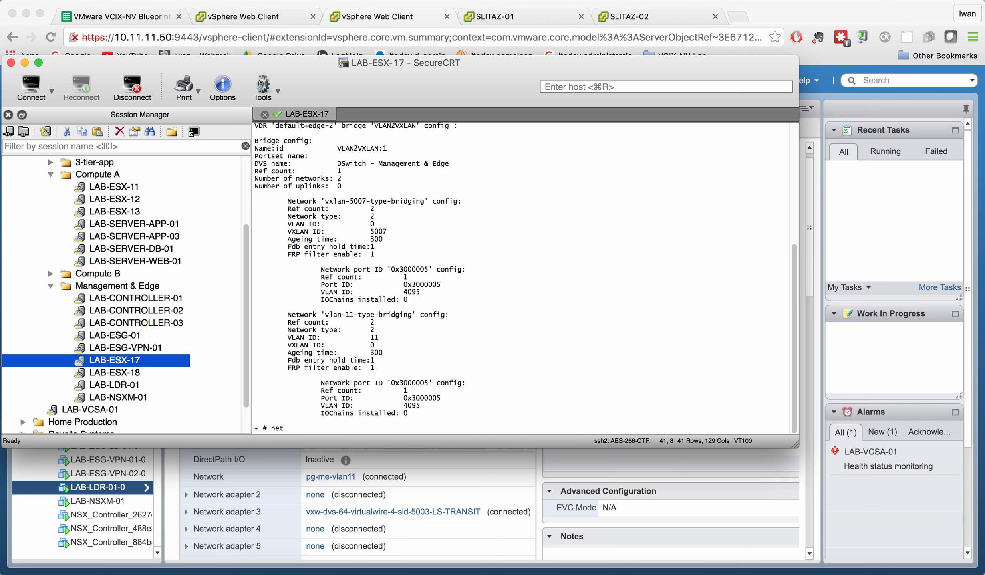
text(-b)
key(BackSpace)
text(vdr -b --mac)
text(Network 'vlan-11-type-bridging' config:)
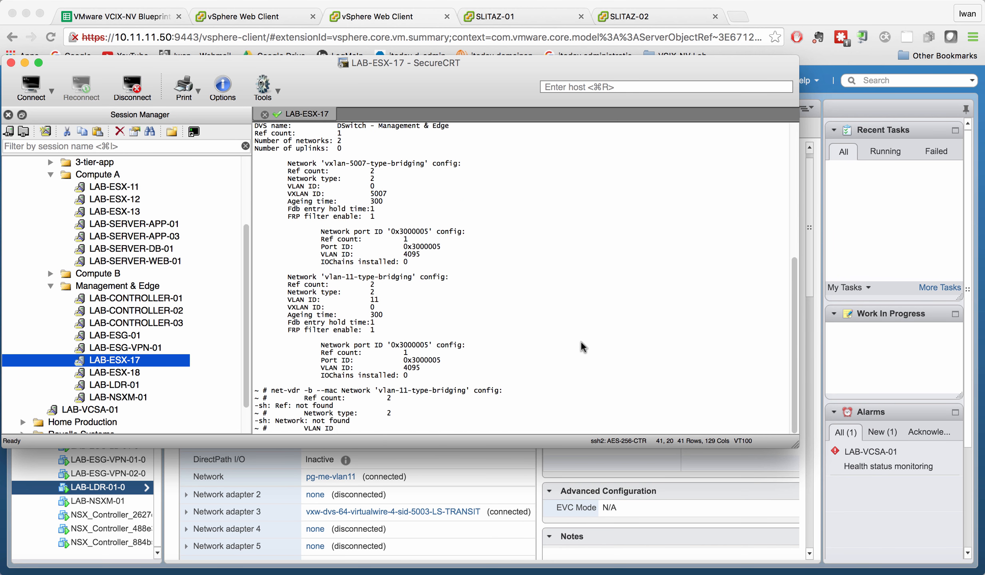
Step: Recall and trim the command to net-vdr -b --mac, paste default+edge-2 and run it to show the bridge MAC tables
key(Up)
key(Up)
key(Up)
key(Up)
key(Up)
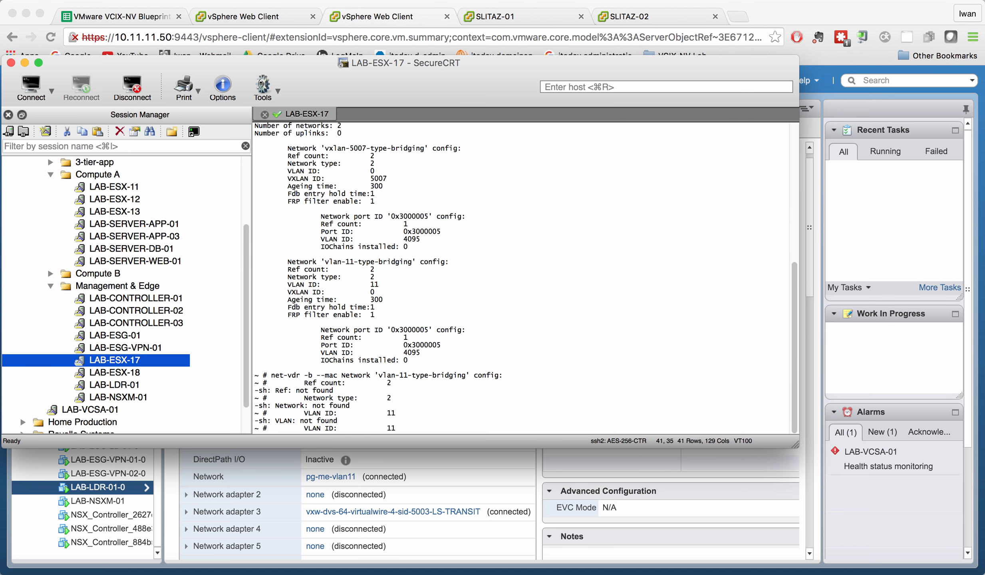
key(Down)
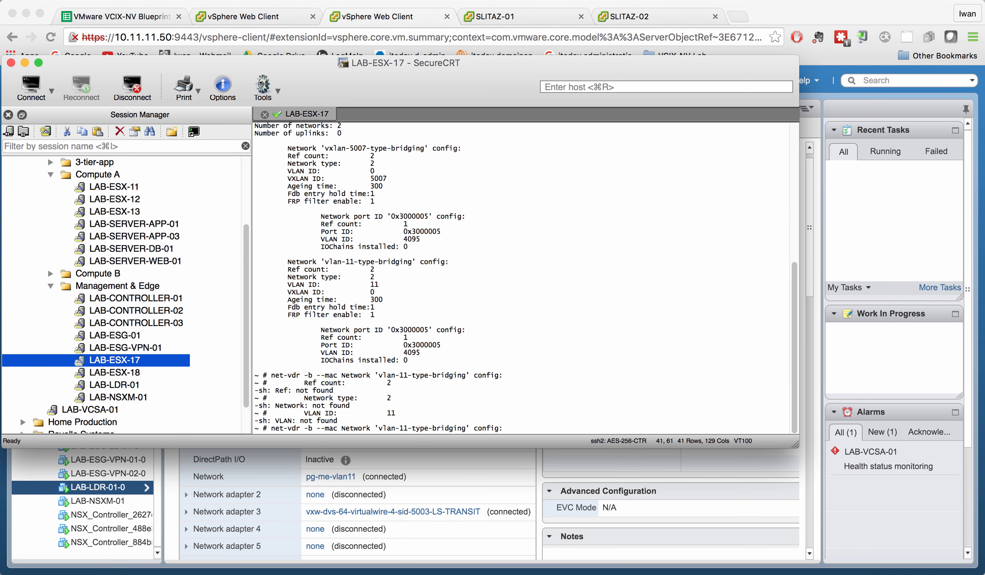
key(BackSpace)
key(BackSpace)
key(BackSpace)
key(BackSpace)
key(BackSpace)
key(BackSpace)
key(BackSpace)
key(BackSpace)
key(BackSpace)
key(BackSpace)
key(BackSpace)
key(BackSpace)
key(BackSpace)
key(BackSpace)
key(BackSpace)
key(BackSpace)
key(BackSpace)
key(BackSpace)
key(BackSpace)
key(BackSpace)
key(BackSpace)
key(BackSpace)
key(BackSpace)
key(BackSpace)
key(BackSpace)
key(BackSpace)
key(BackSpace)
key(BackSpace)
key(BackSpace)
key(BackSpace)
key(BackSpace)
key(BackSpace)
key(BackSpace)
key(BackSpace)
key(BackSpace)
key(BackSpace)
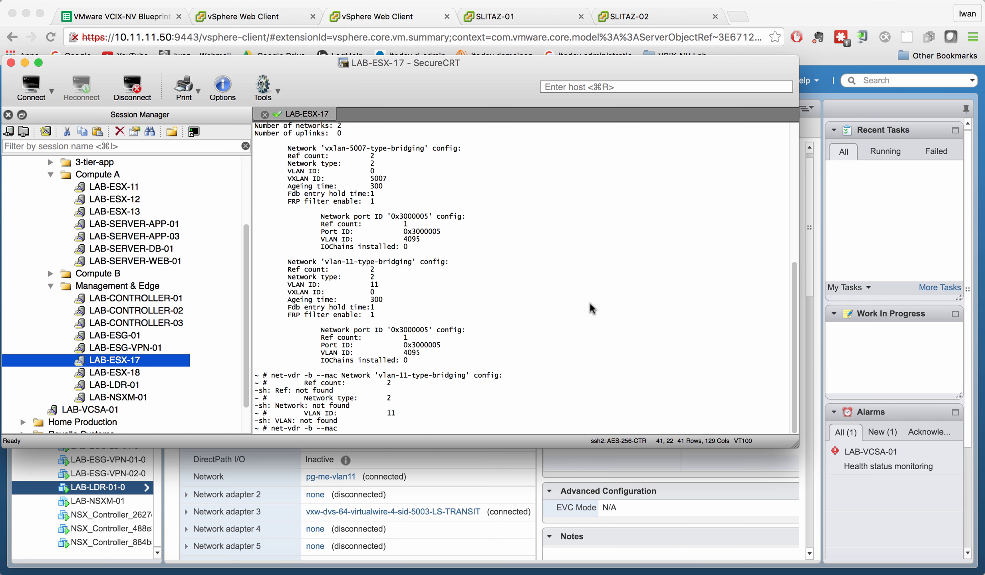
scroll(361, 135, up, 2)
scroll(361, 134, up, 4)
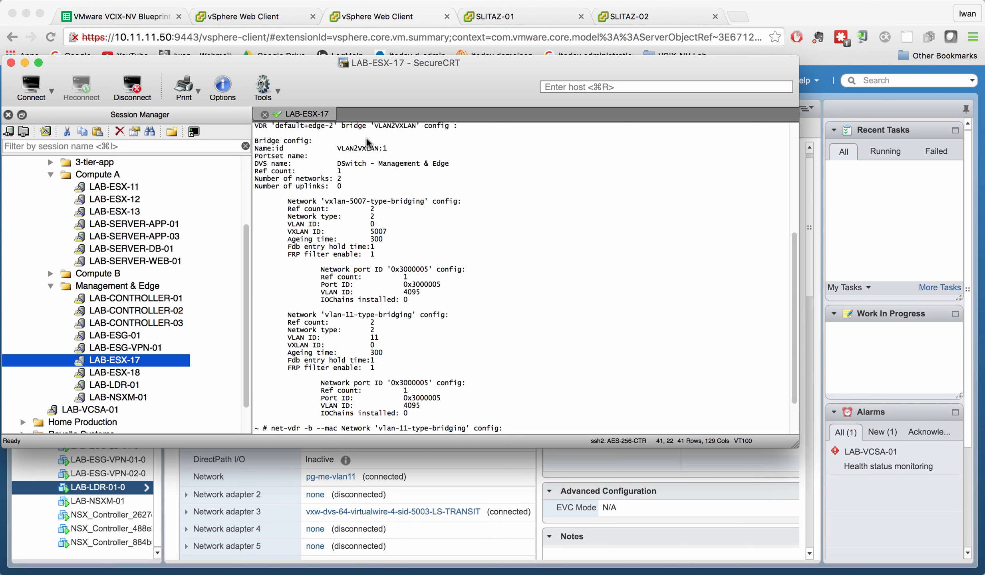
drag(415, 177, 355, 179)
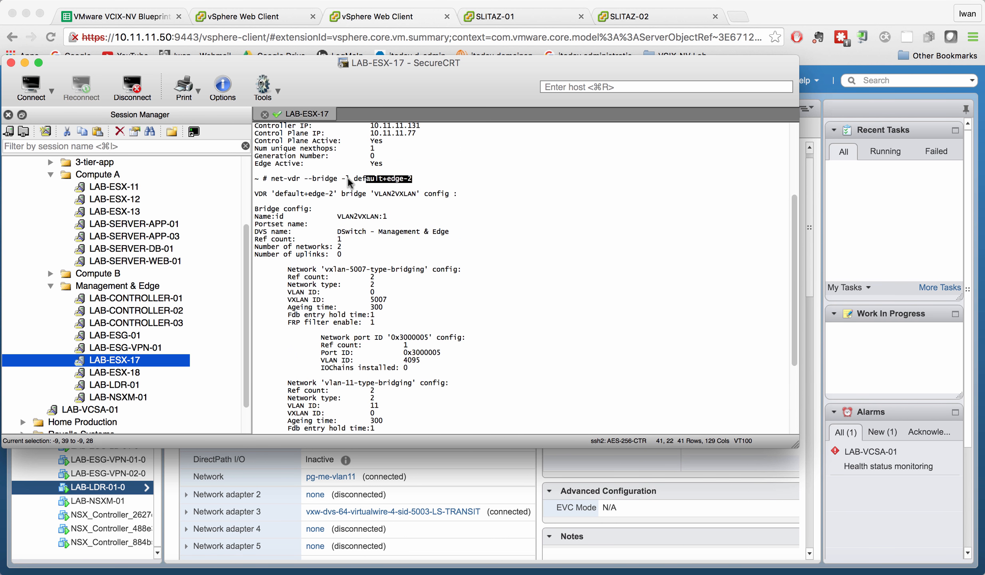
text(default+edge-2)
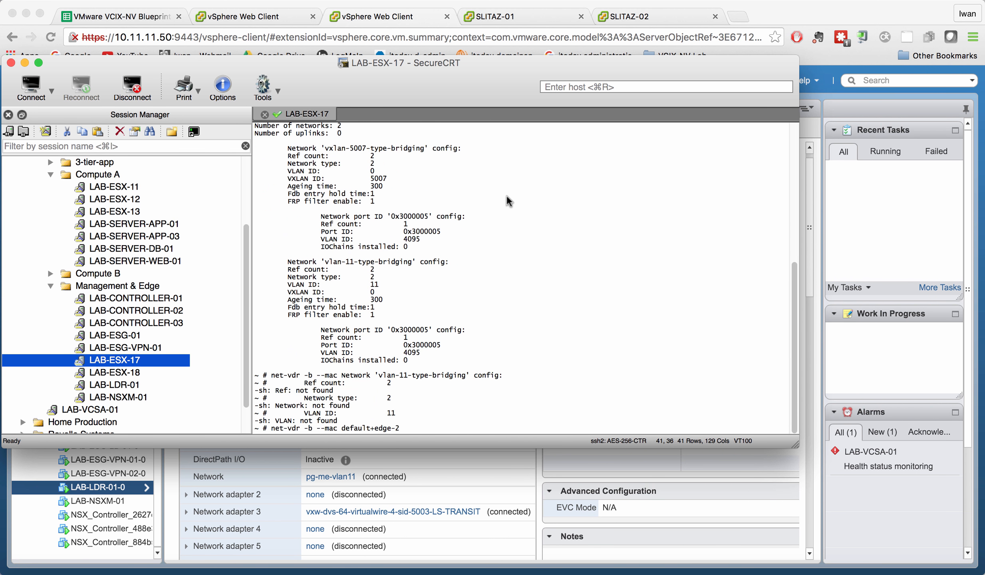
key(Return)
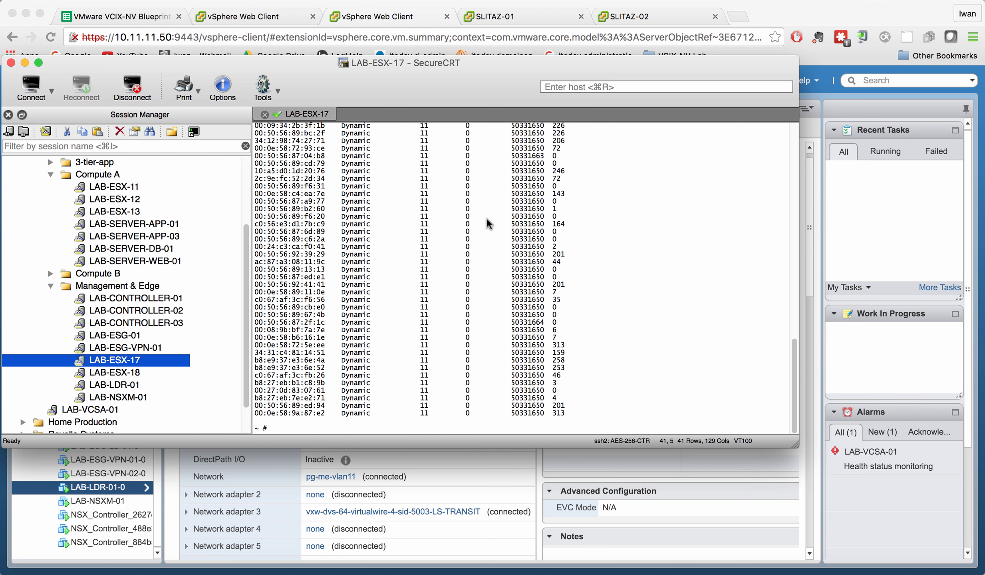
Step: Examine the bridge's MAC address tables for VXLAN 5007 and VLAN 11, highlighting the entries
scroll(487, 219, up, 2)
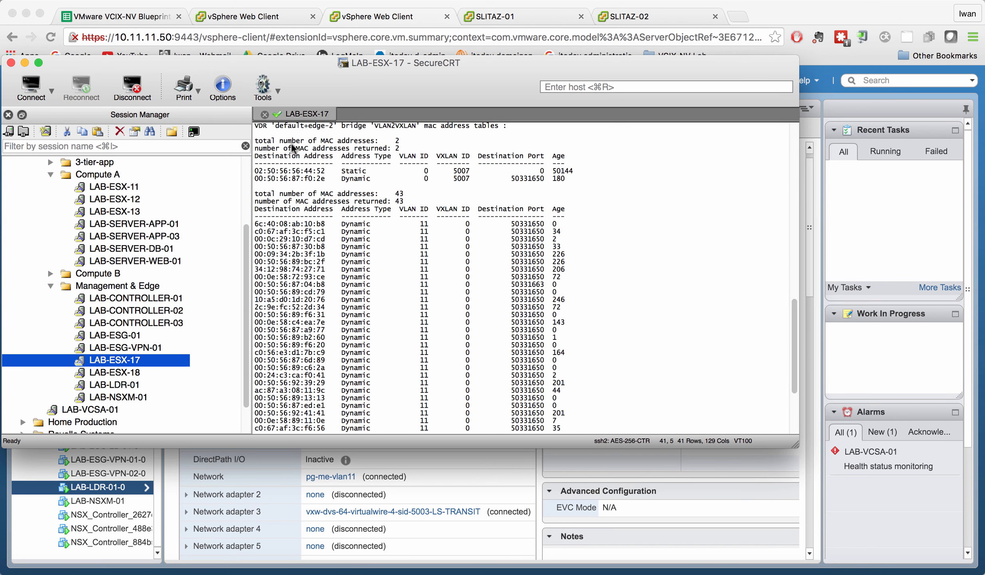
scroll(292, 147, up, 1)
scroll(574, 189, up, 1)
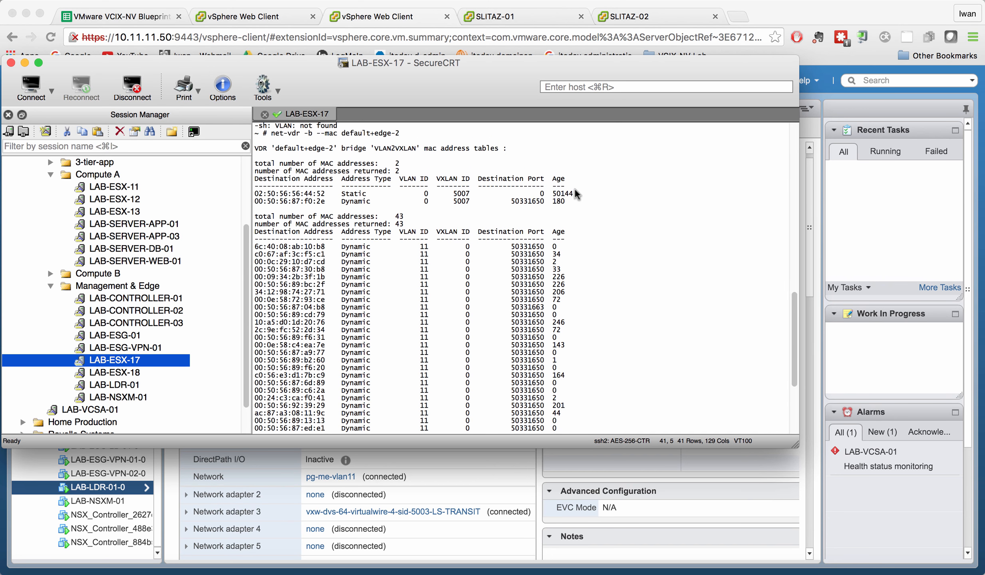
drag(566, 202, 245, 165)
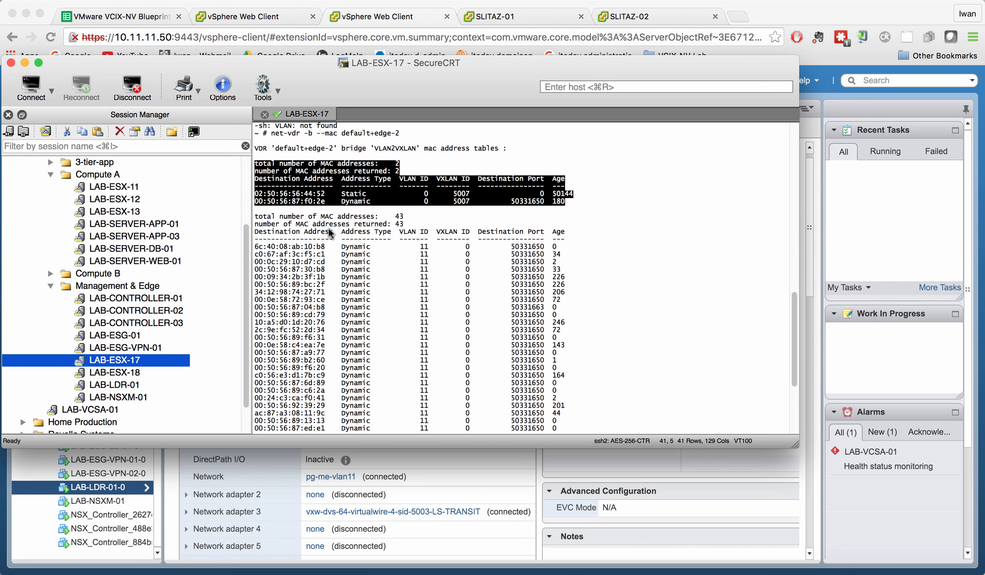
scroll(328, 234, down, 2)
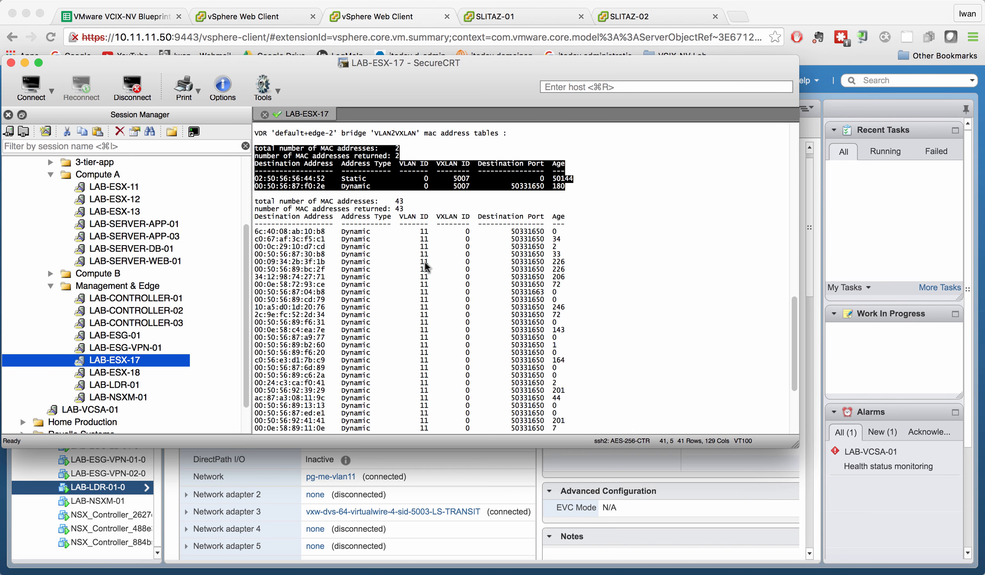
click(453, 208)
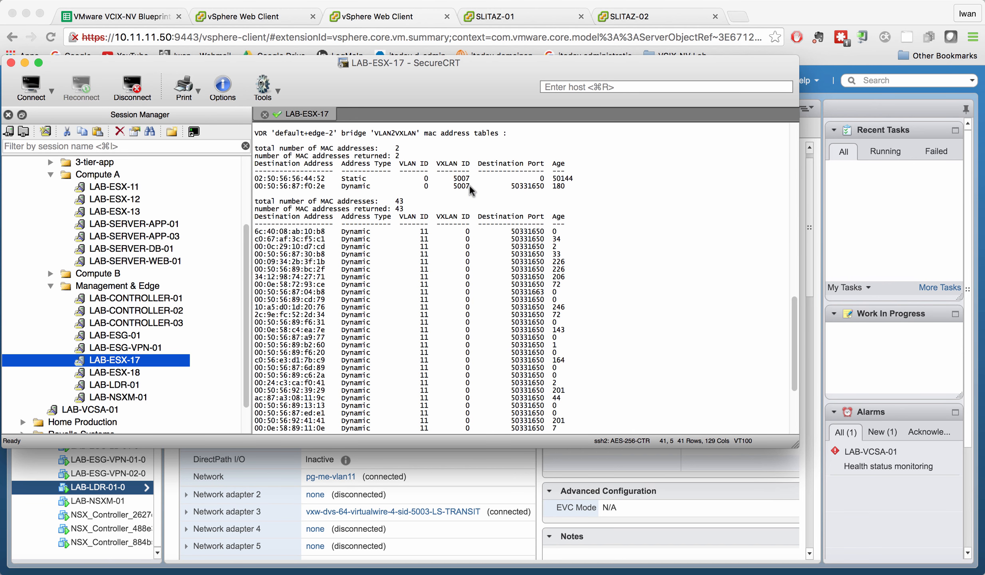
double_click(460, 179)
double_click(422, 226)
double_click(423, 232)
scroll(424, 238, down, 1)
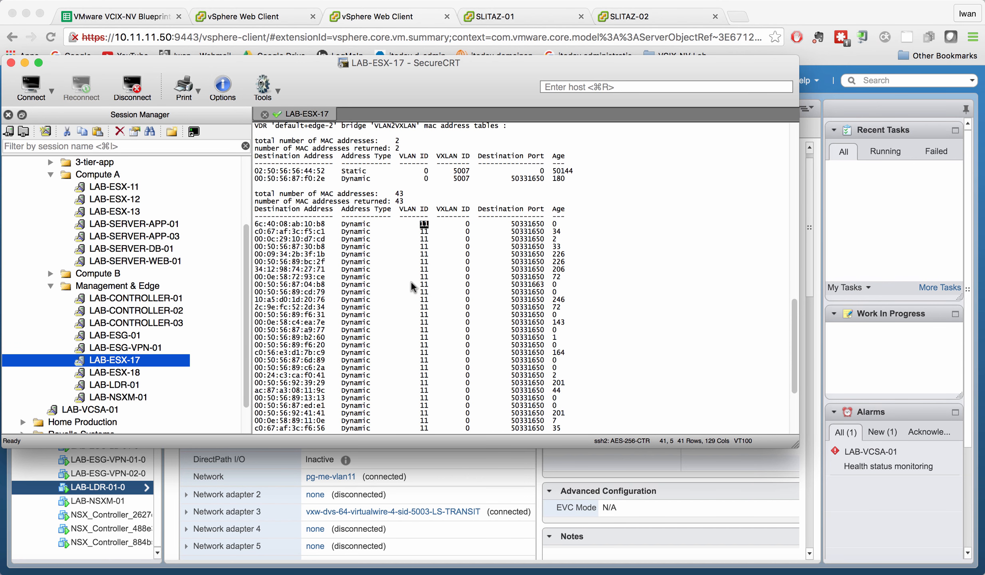
scroll(411, 282, down, 1)
drag(402, 185, 401, 185)
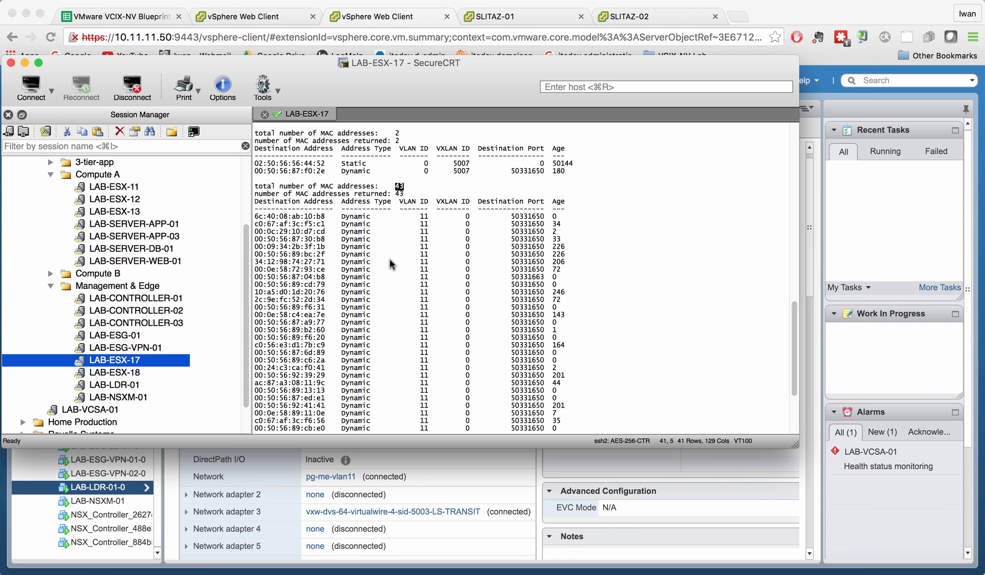
scroll(390, 259, up, 1)
scroll(391, 259, up, 2)
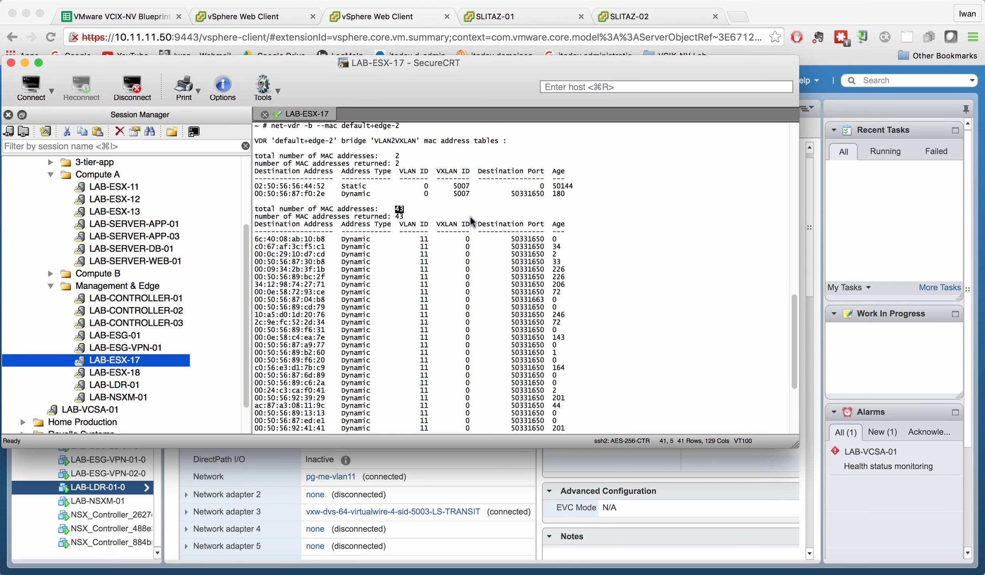
double_click(400, 155)
drag(306, 194, 328, 199)
Step: Return to the web client and select the SLITAZ-02 VM in the inventory
click(362, 18)
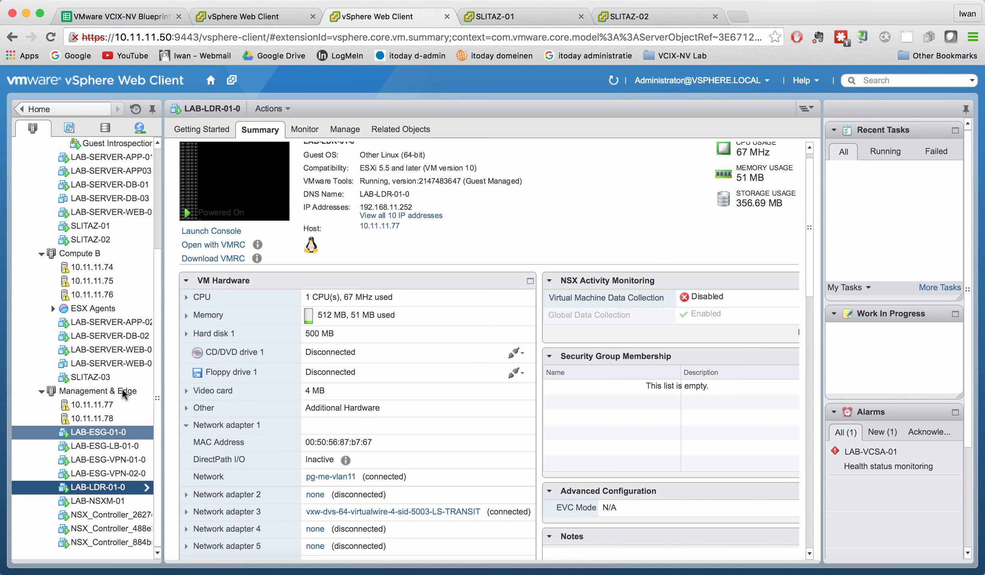
click(96, 240)
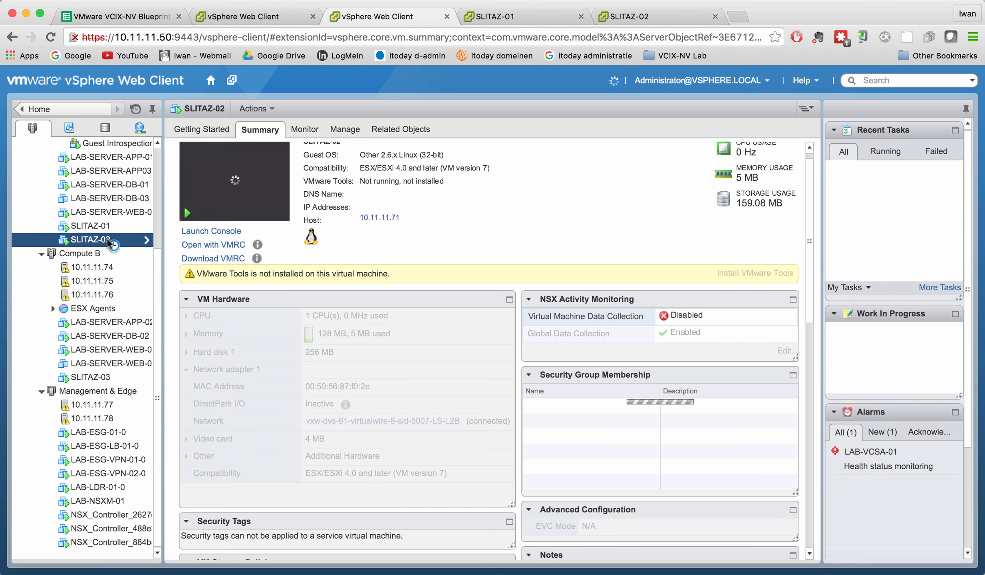